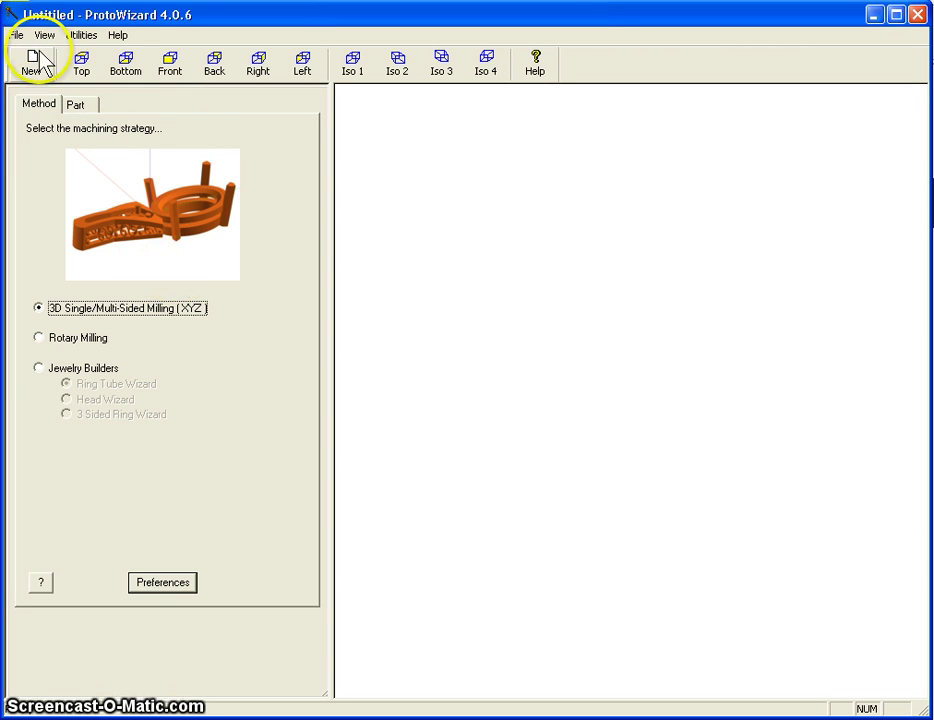
Step: Start a new job and load Diam pendant2.stl as the part to machine
left_click(15, 35)
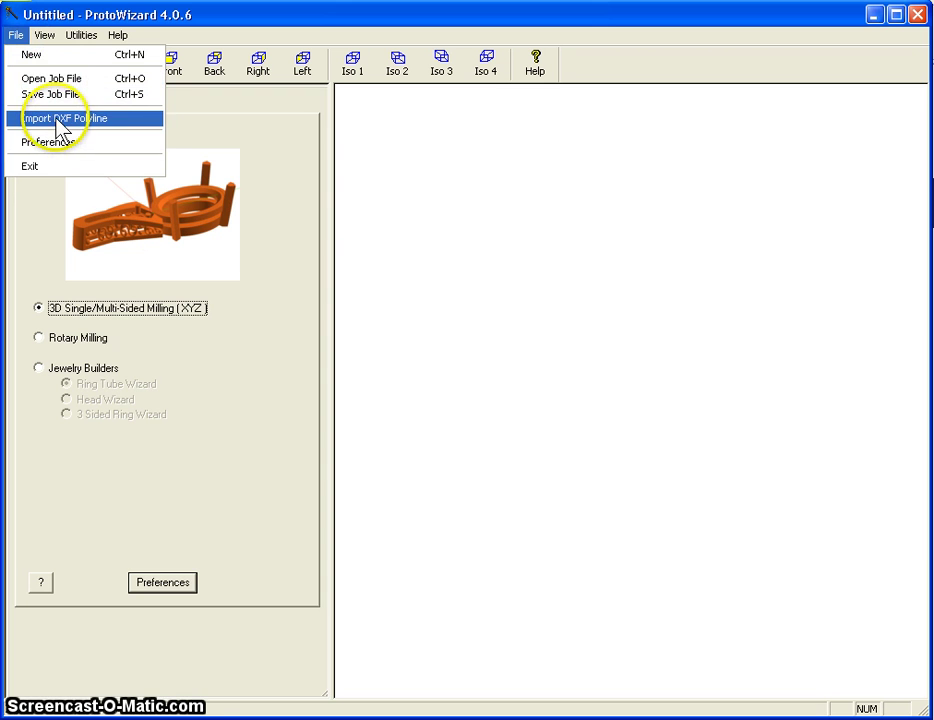
left_click(47, 55)
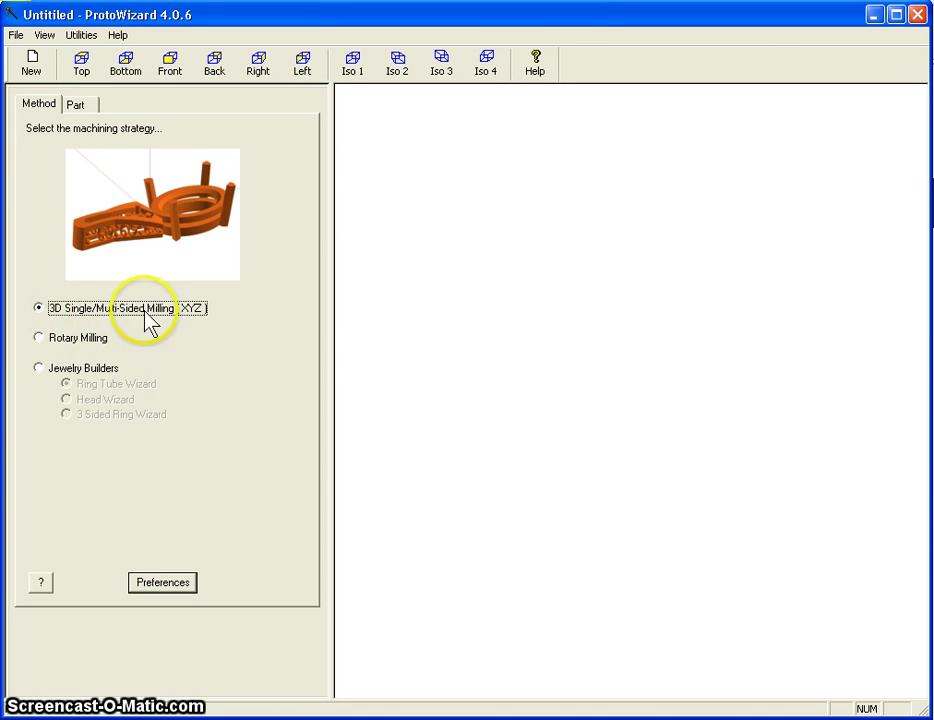
left_click(77, 106)
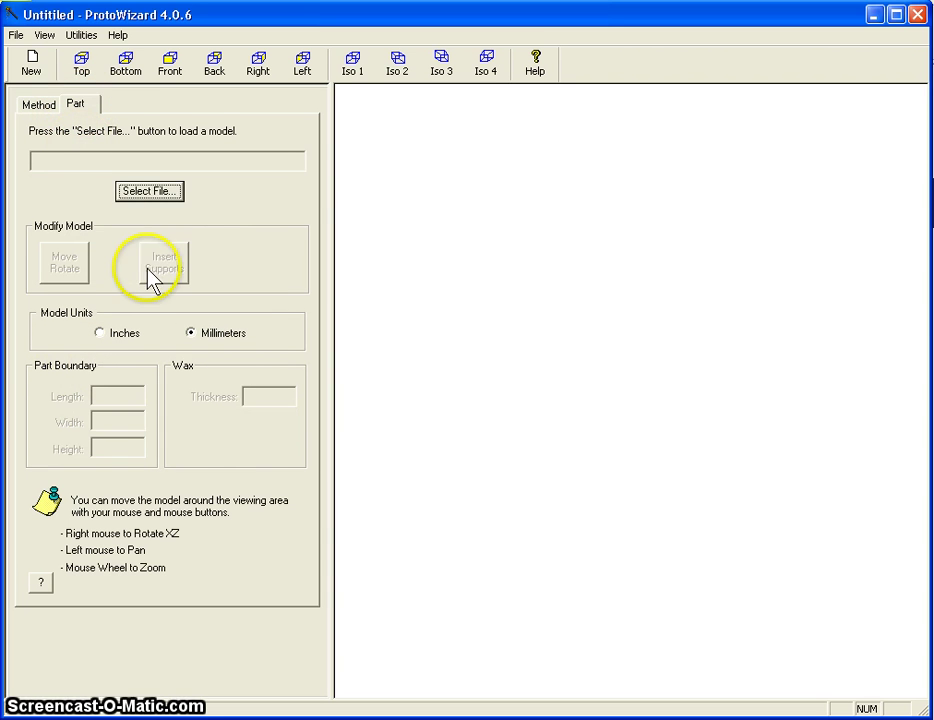
left_click(152, 193)
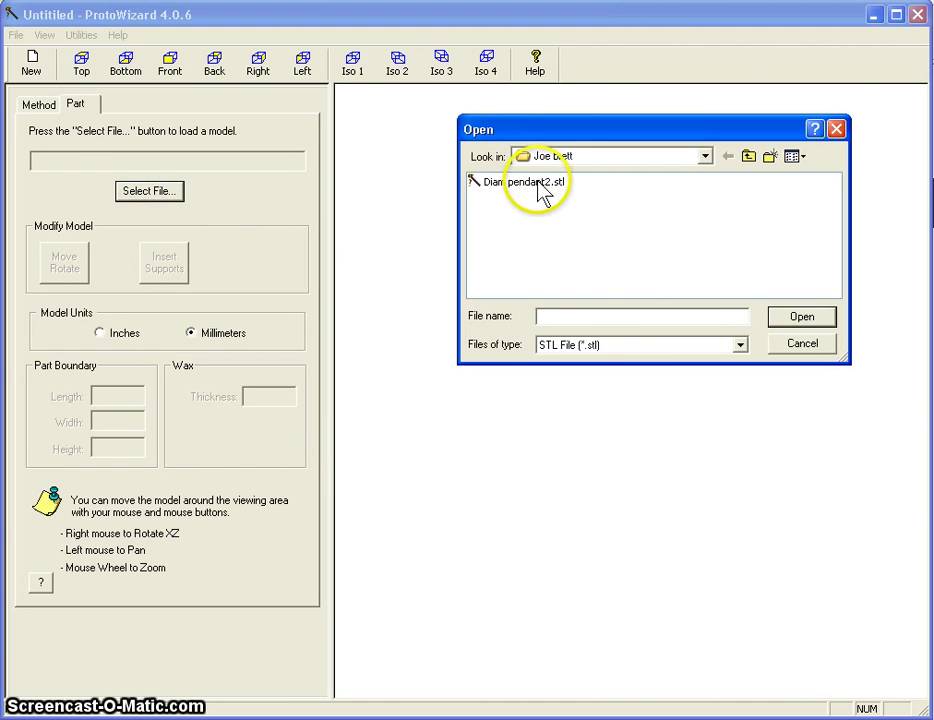
left_click(530, 181)
left_click(799, 320)
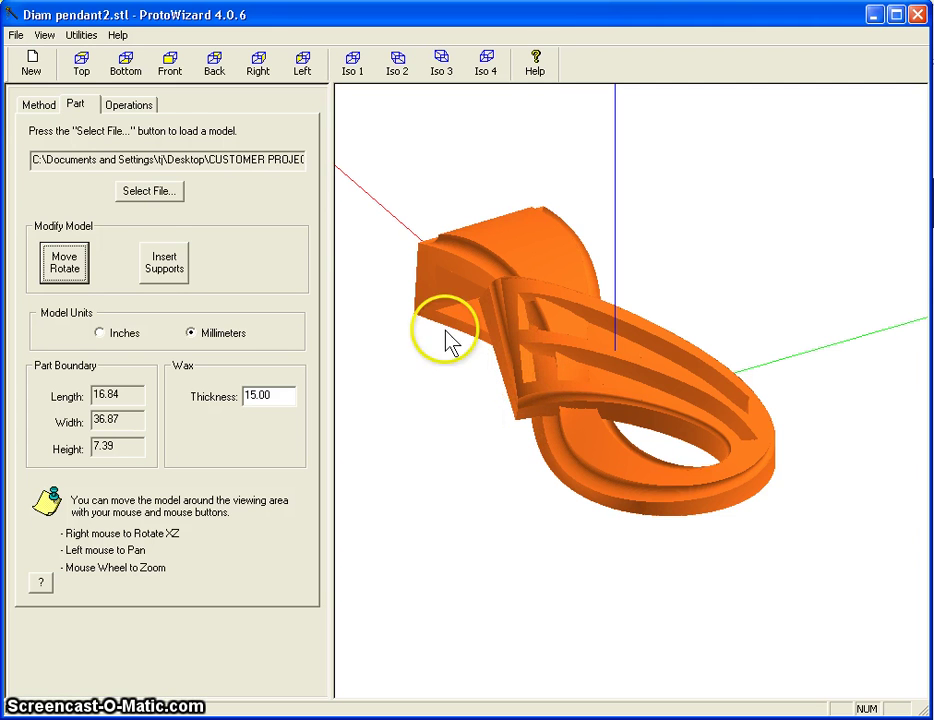
Step: Import the support file Cone_1.5x2.5x5.stl from the SupportPins folder of ProtoWizard4 into the pendant's supports
left_click(164, 265)
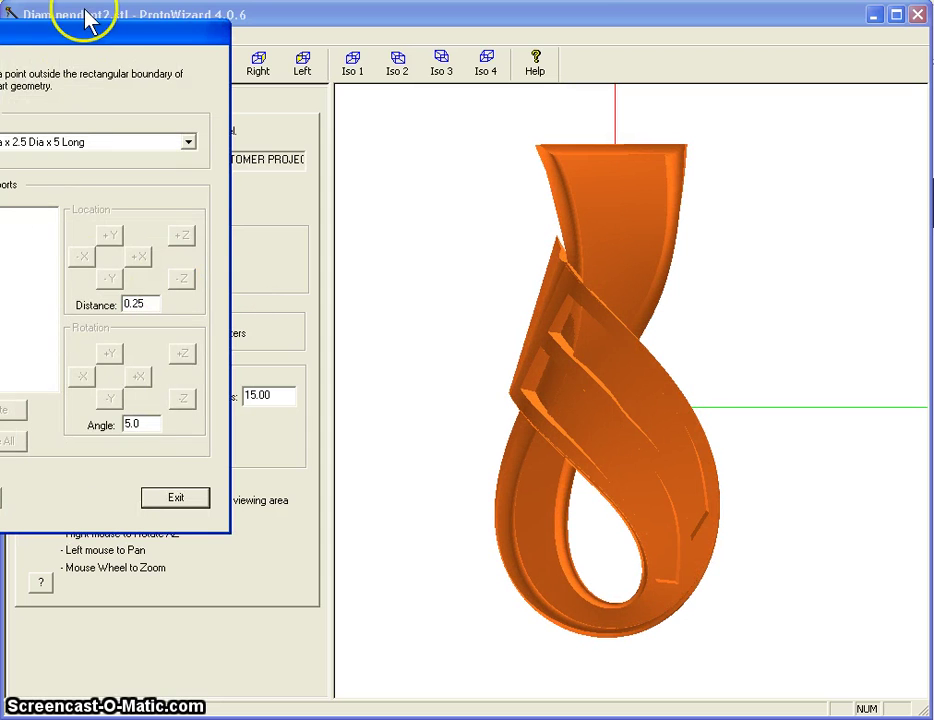
left_click_drag(110, 33, 287, 54)
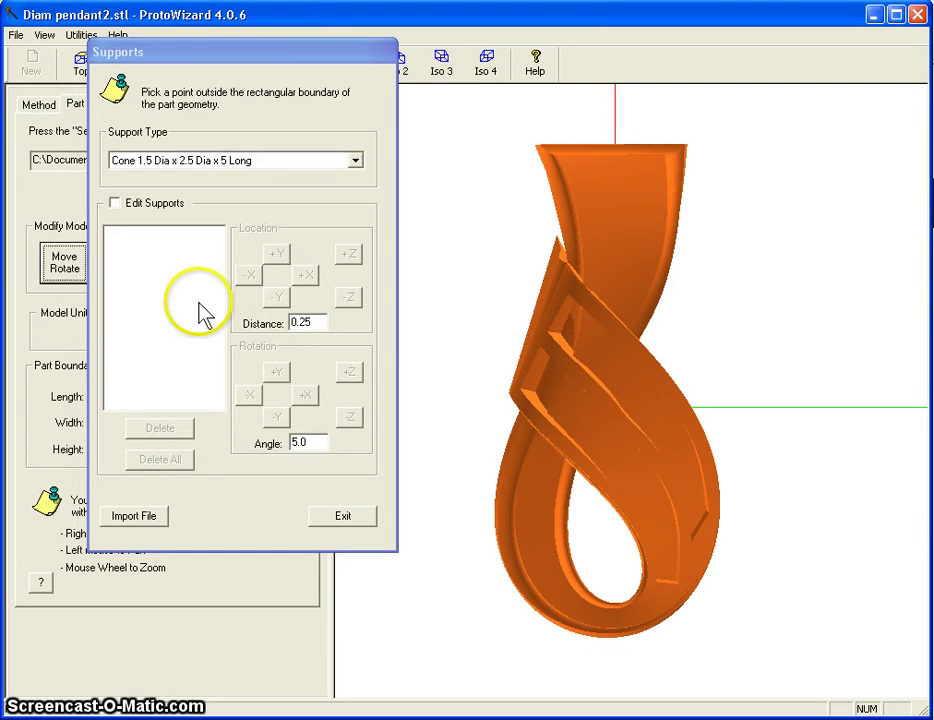
left_click(133, 522)
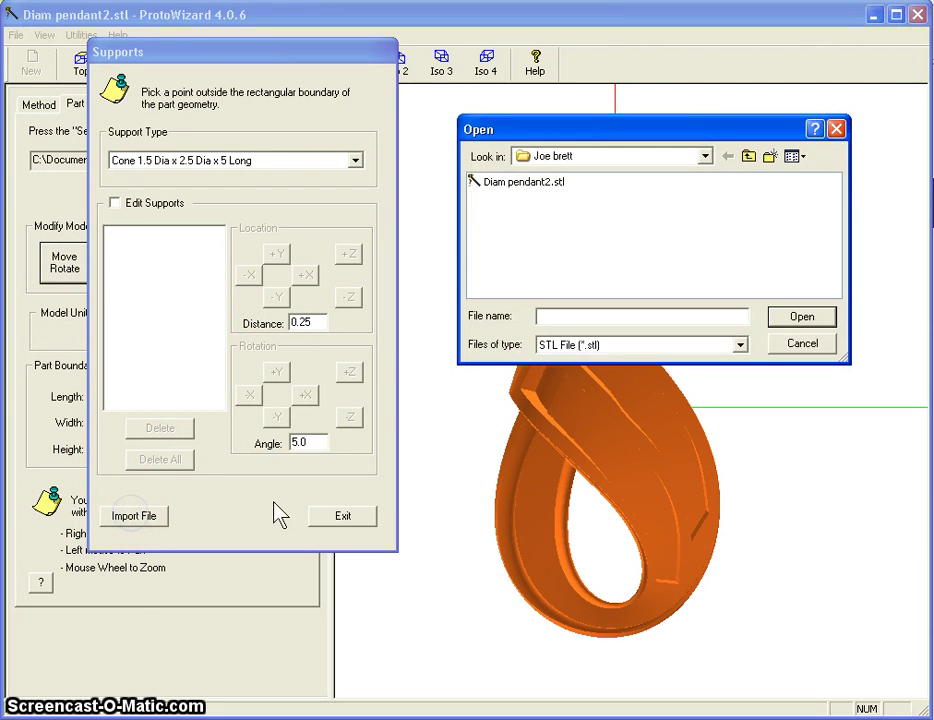
left_click(704, 156)
left_click_drag(706, 315, 705, 185)
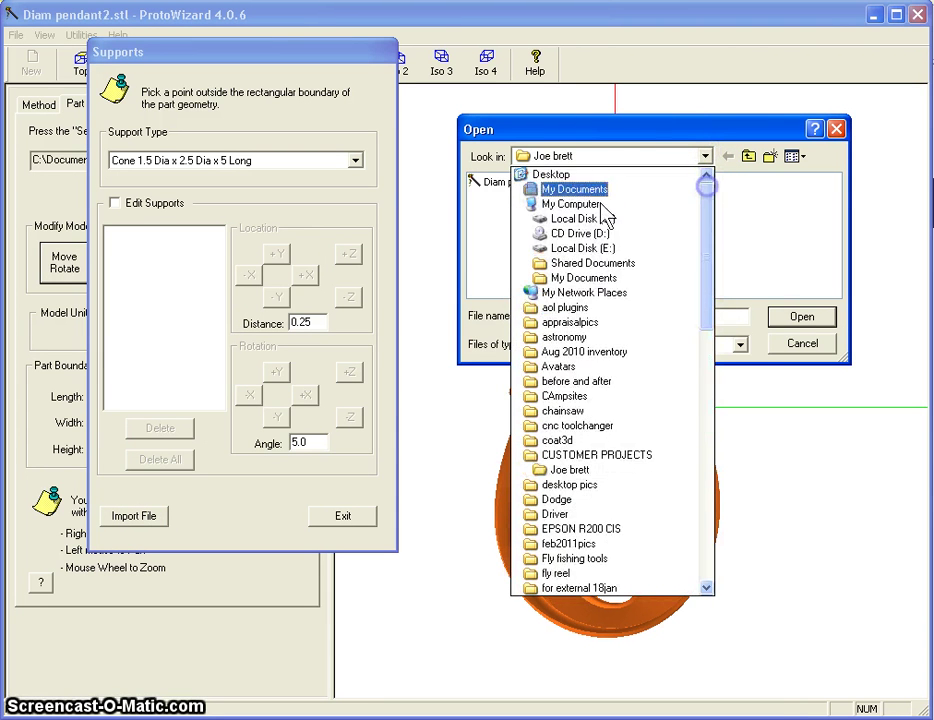
left_click(565, 222)
double_click(722, 215)
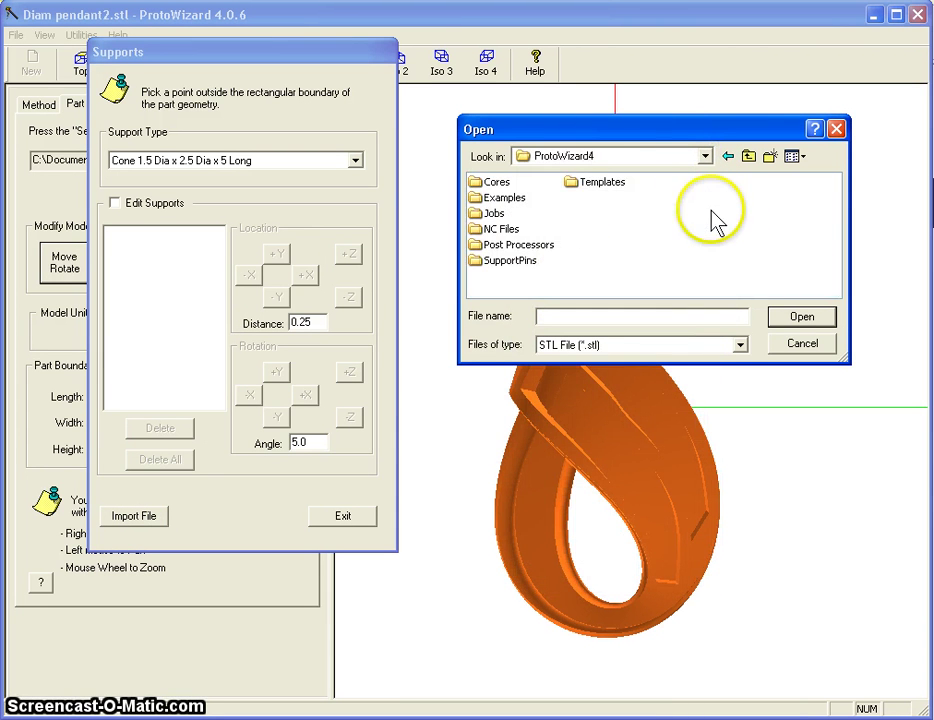
double_click(530, 262)
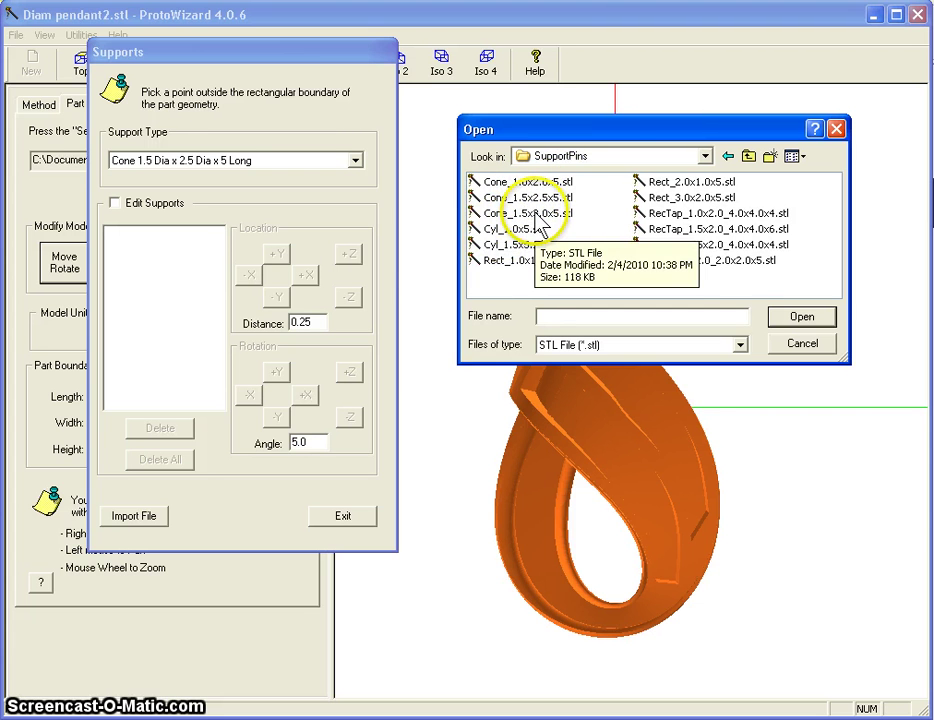
left_click(565, 199)
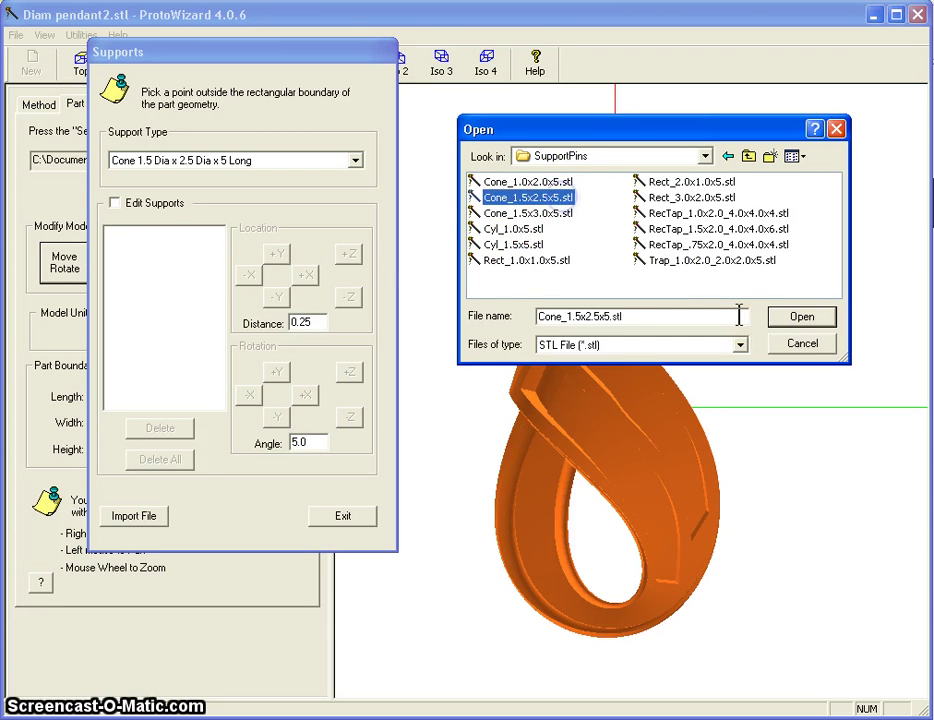
left_click(800, 318)
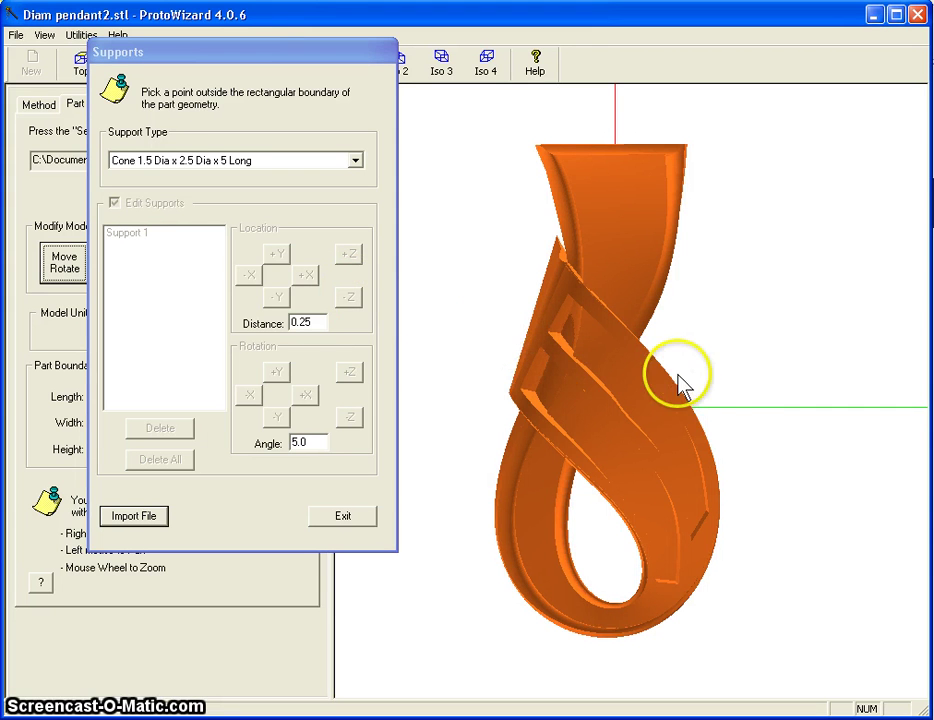
Step: Try to select the imported cone support for editing, and leave the supports dialog
left_click(711, 410)
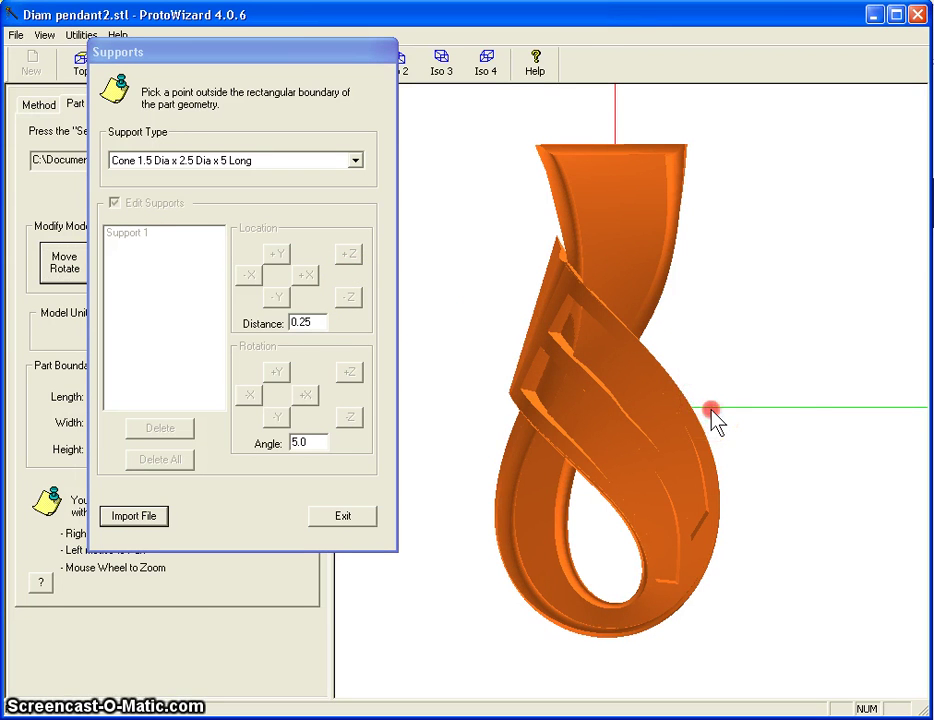
right_click_drag(711, 410, 605, 362)
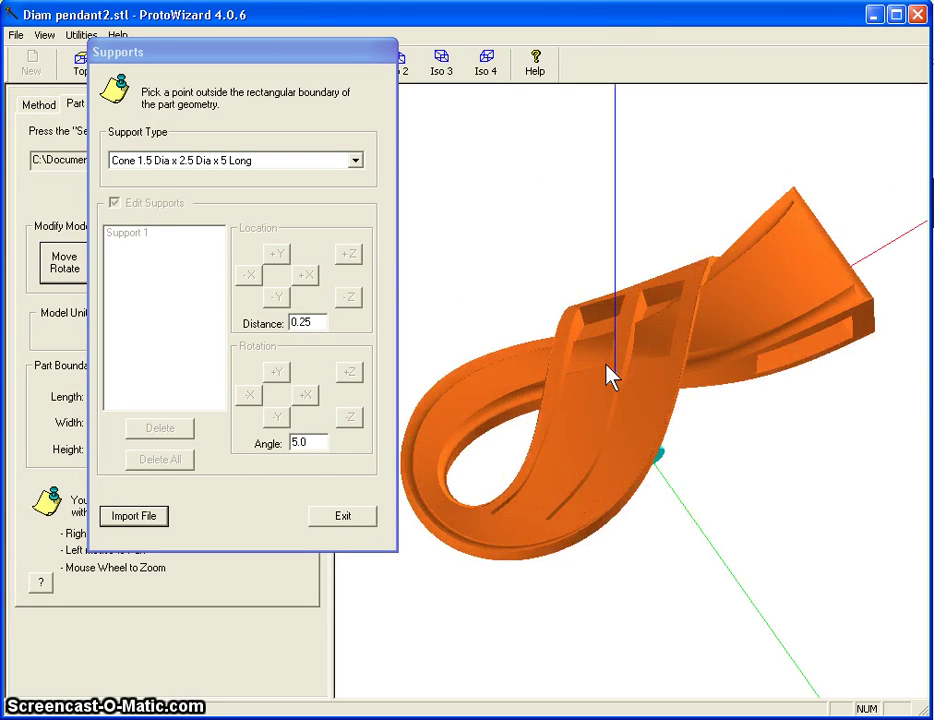
left_click(680, 470)
right_click_drag(681, 470, 609, 369)
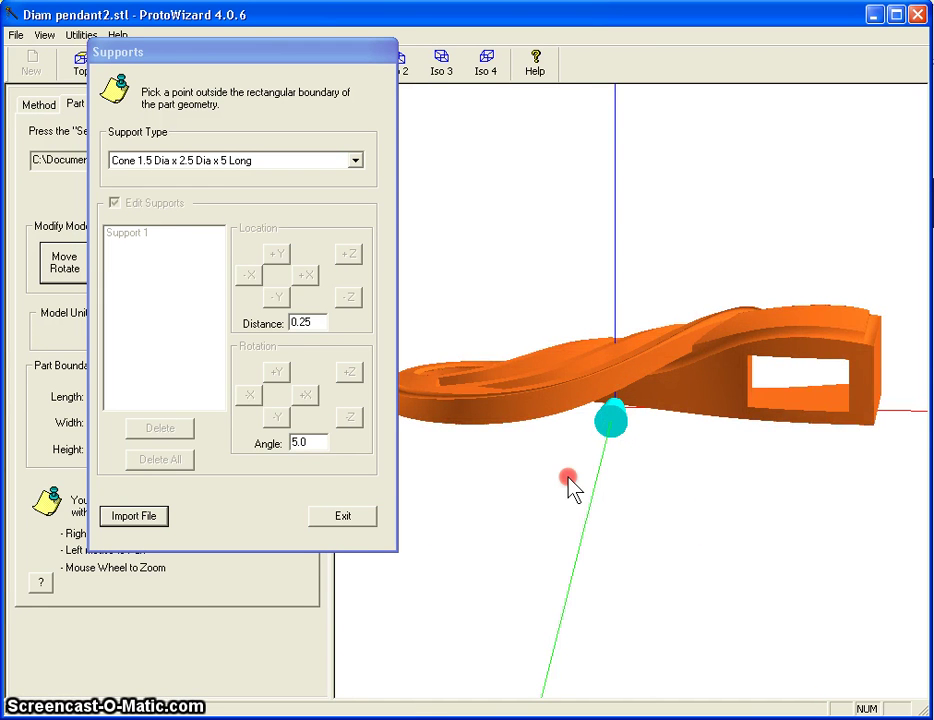
right_click_drag(568, 477, 555, 480)
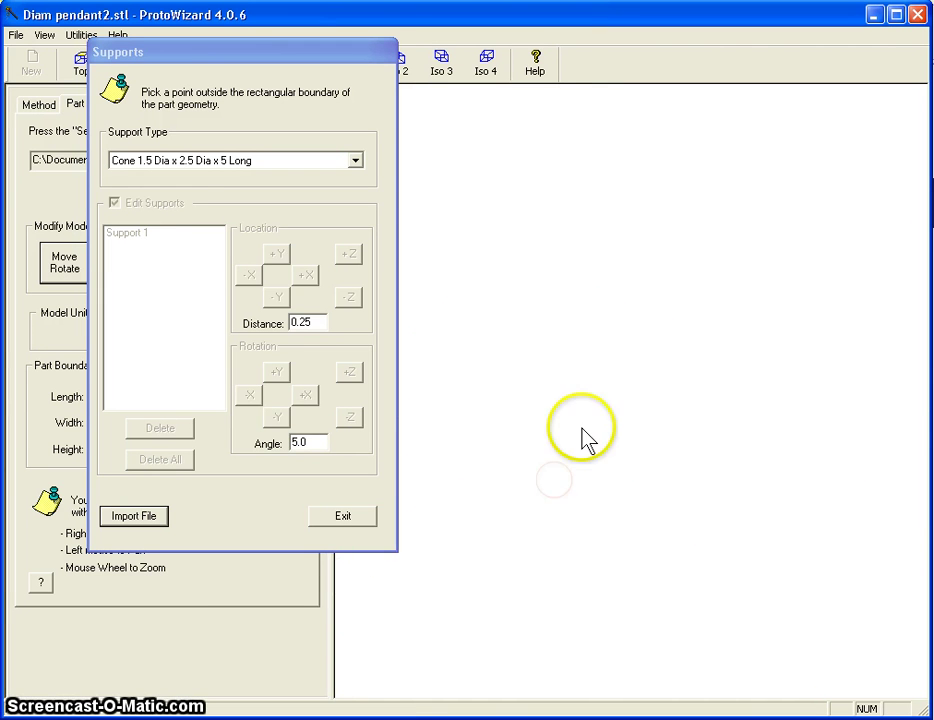
left_click(120, 236)
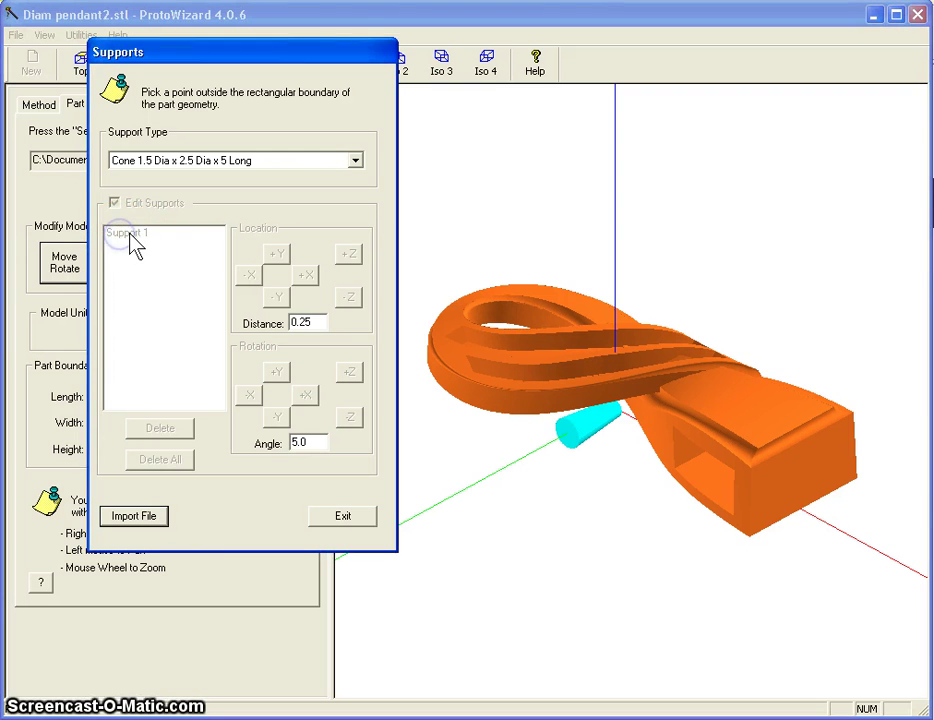
left_click(130, 234)
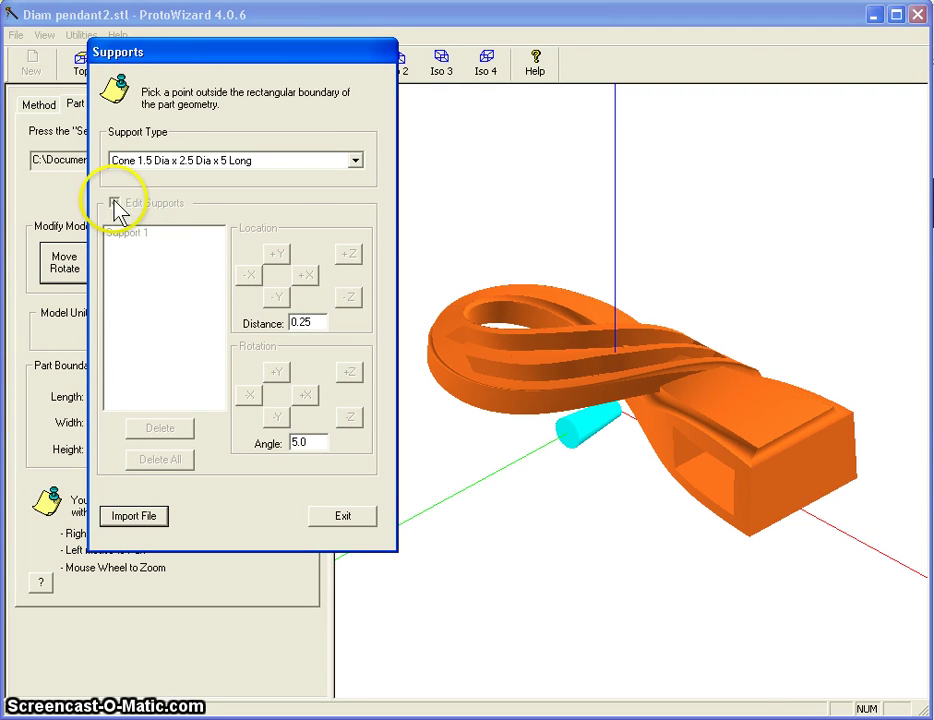
left_click(333, 513)
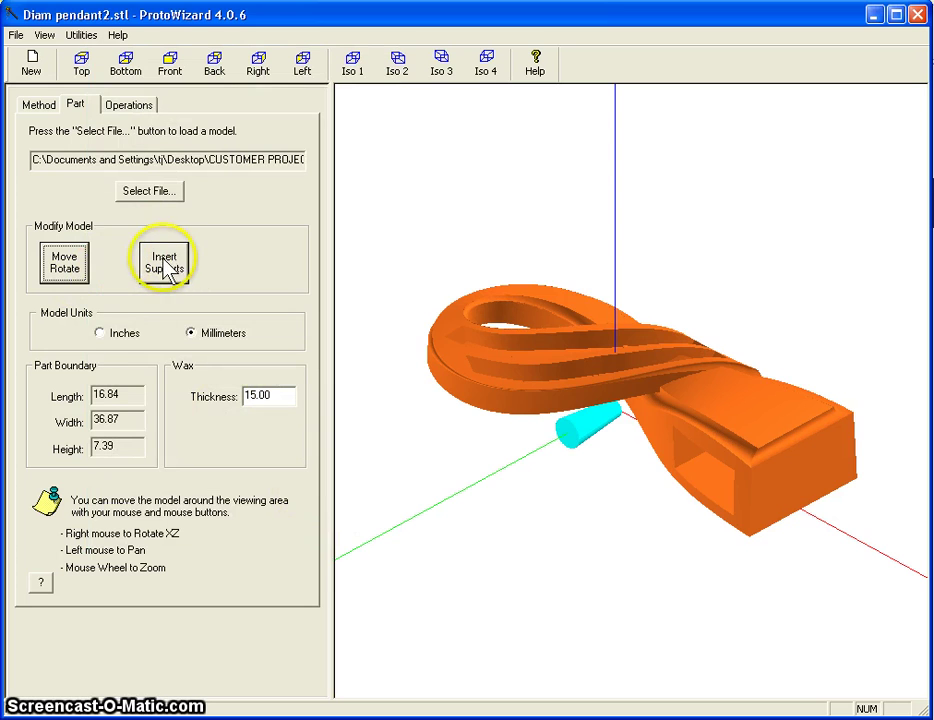
Step: Reopen the supports dialog, enable support editing and select Support 1
left_click(164, 263)
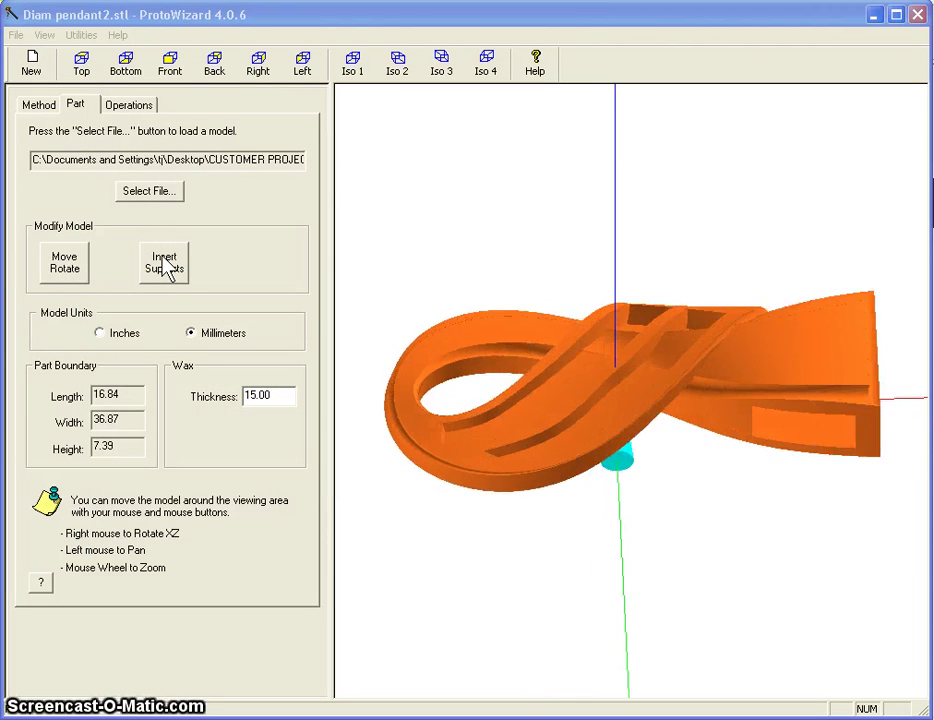
left_click(90, 266)
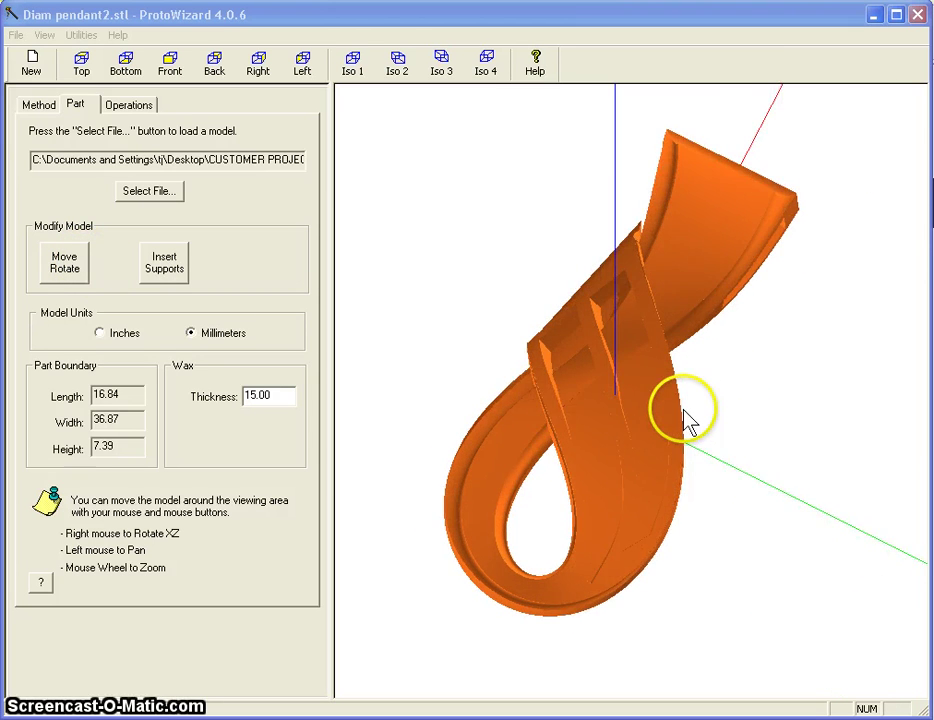
right_click_drag(703, 428, 552, 347)
left_click_drag(131, 28, 234, 42)
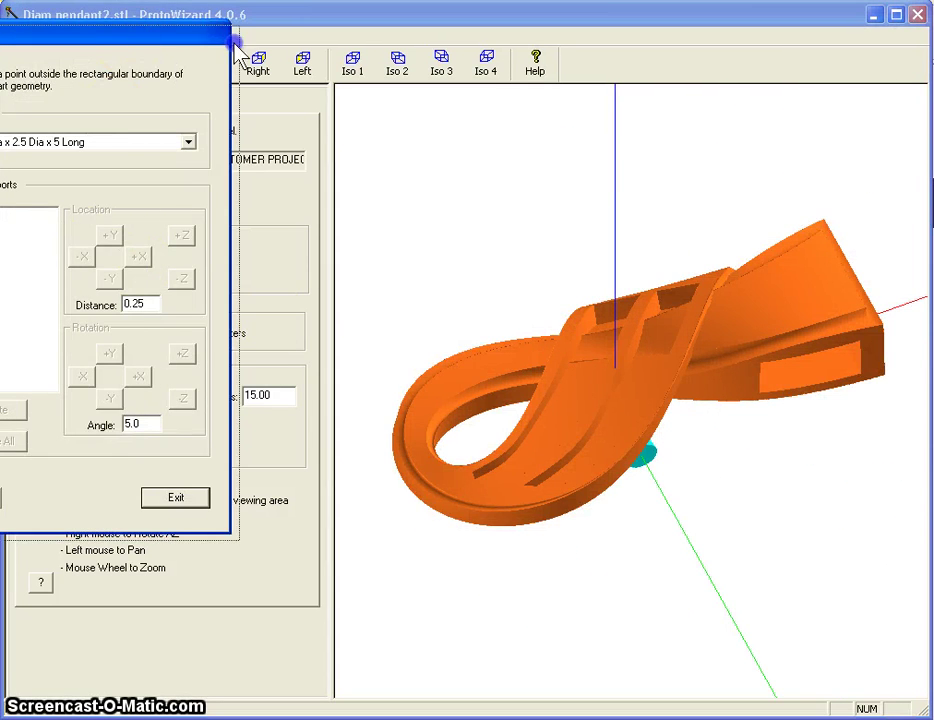
left_click(49, 201)
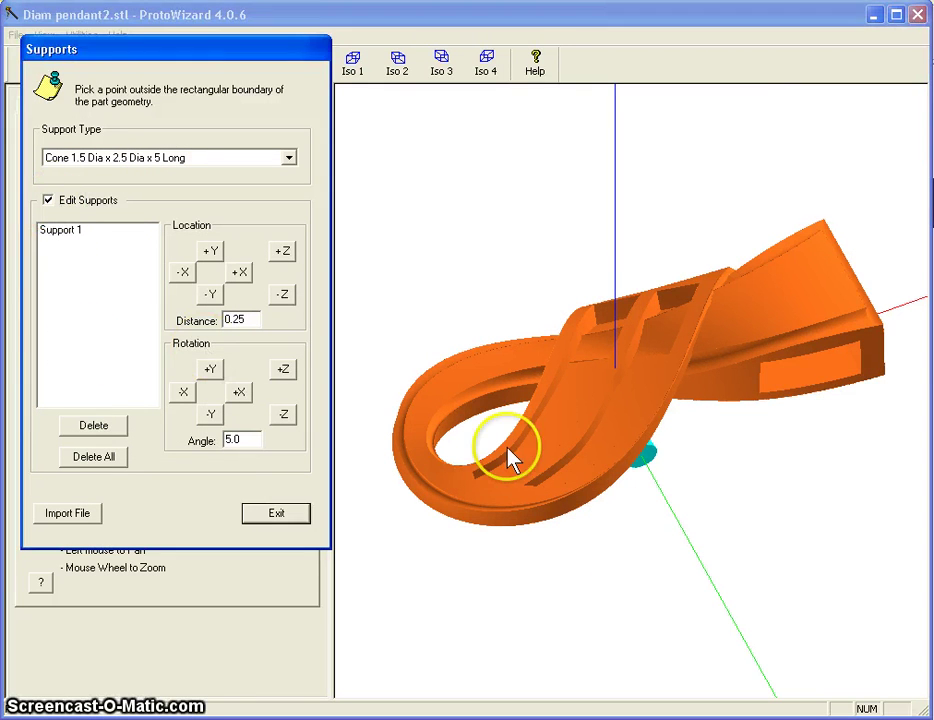
right_click_drag(716, 472, 597, 426)
left_click(72, 232)
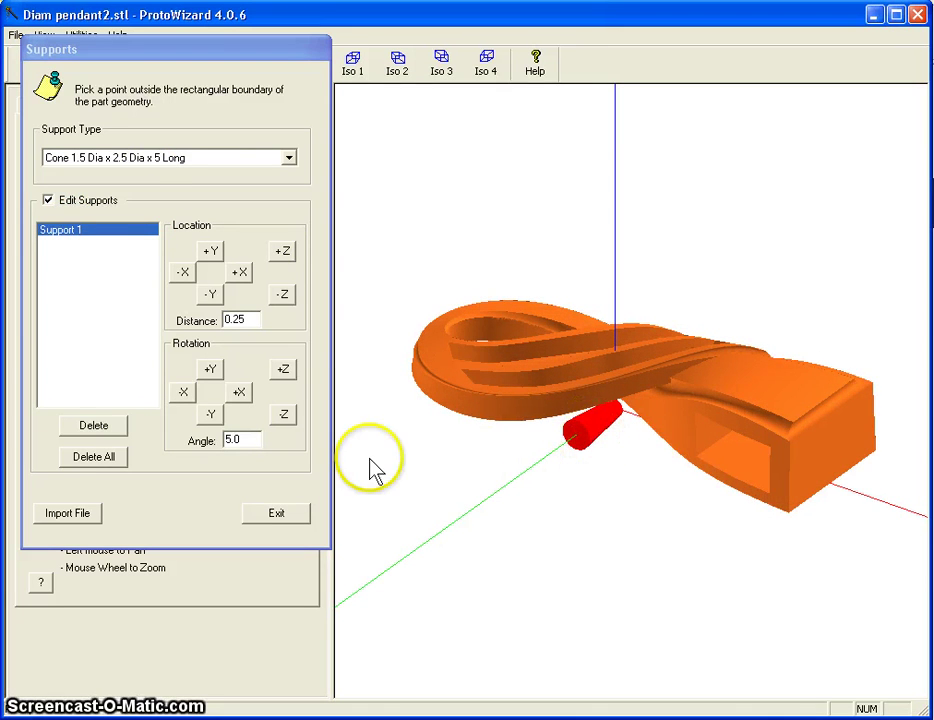
Step: Set the support's move distance to 2 and shift Support 1 twice in the +X direction, away from the pendant
left_click(594, 489)
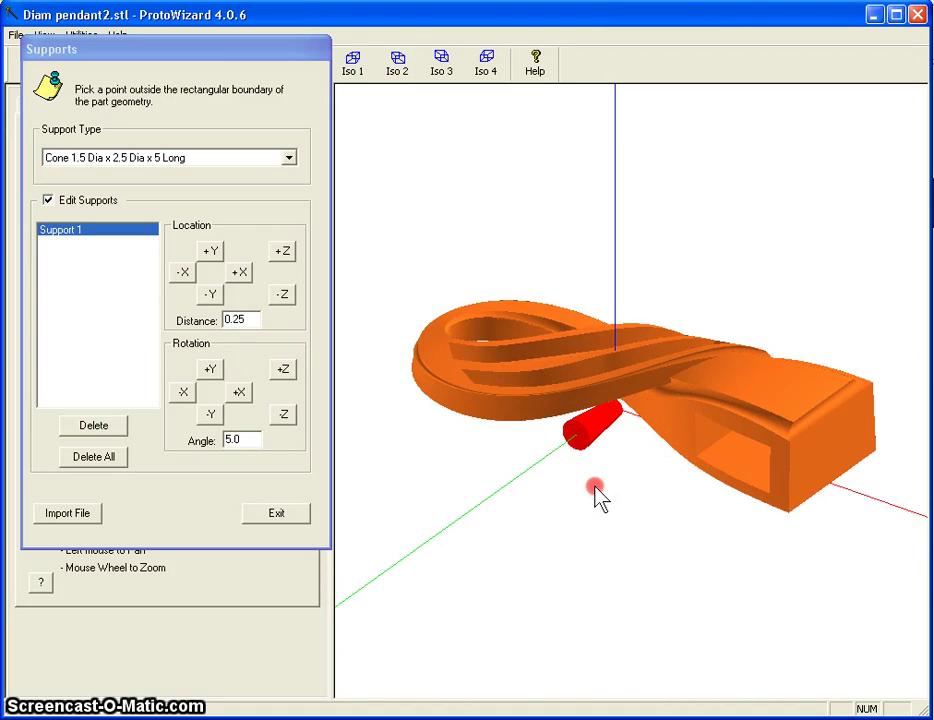
right_click_drag(573, 500, 563, 492)
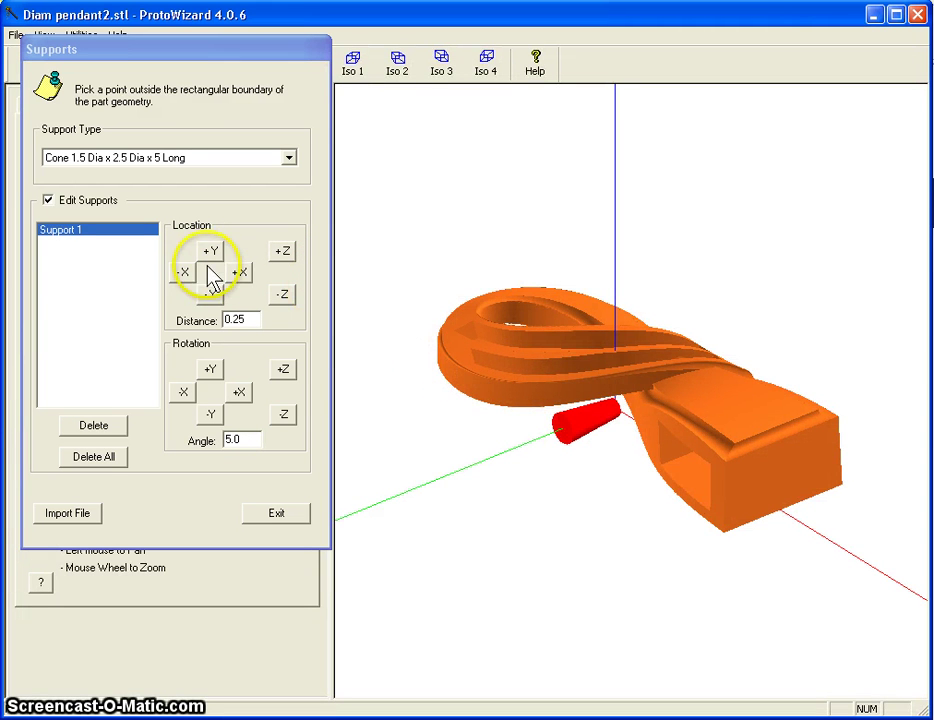
left_click(585, 425)
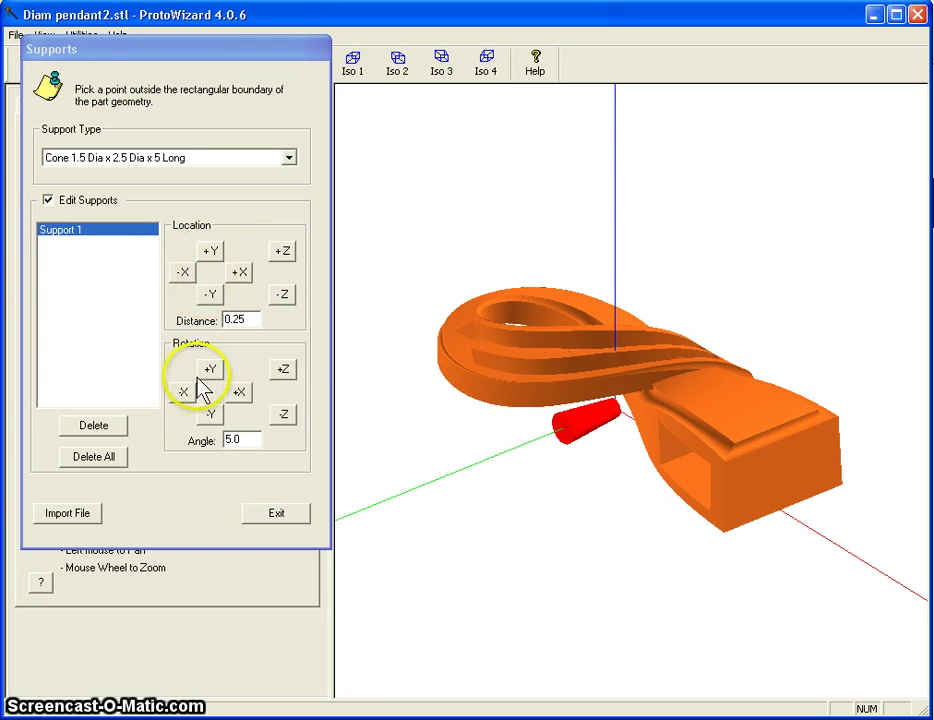
left_click(214, 320)
left_click(214, 294)
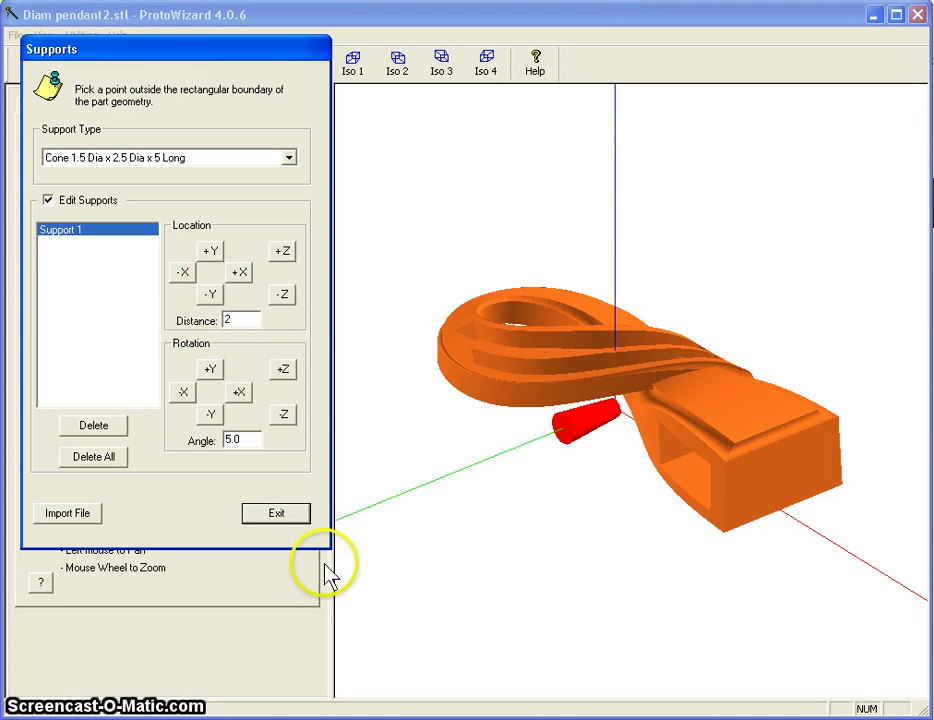
left_click(241, 276)
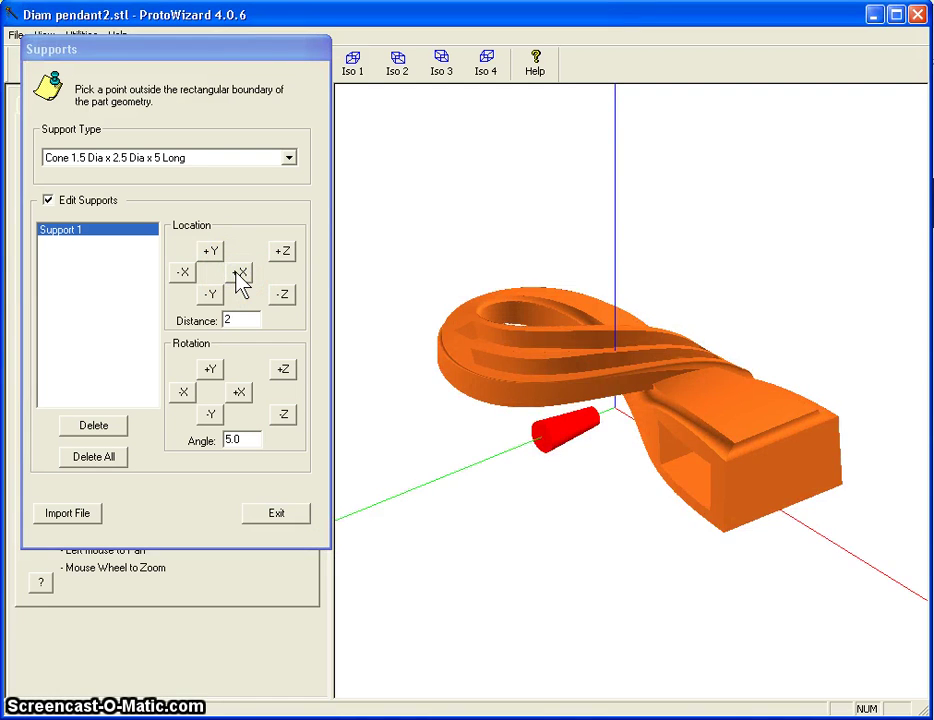
left_click(241, 276)
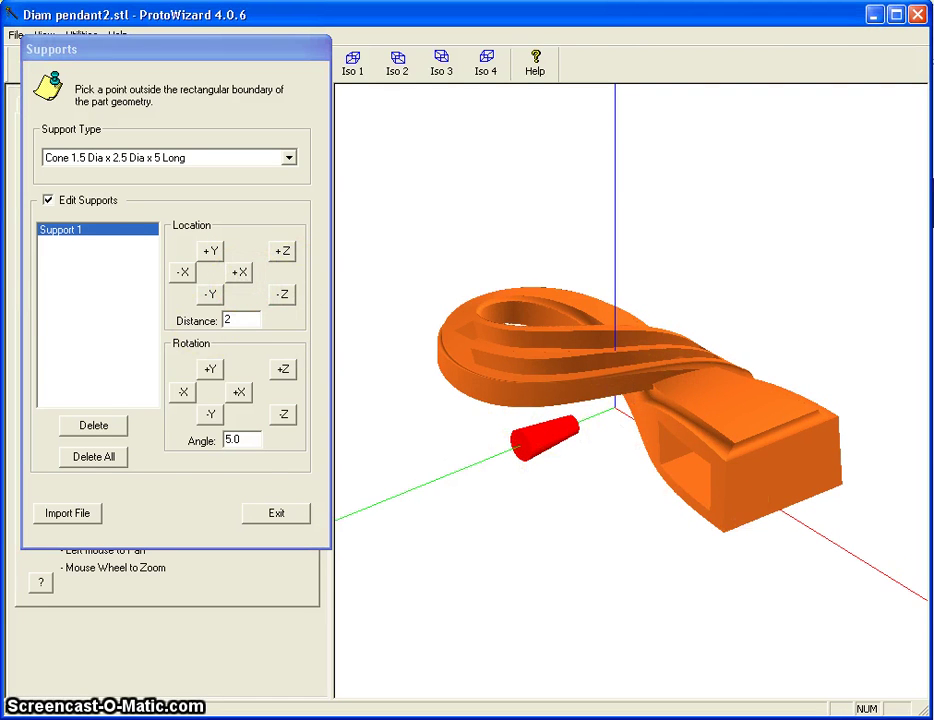
Step: Move Support 1 in the +Y direction in increments of 2 to the end of the pendant's bail
left_click(211, 253)
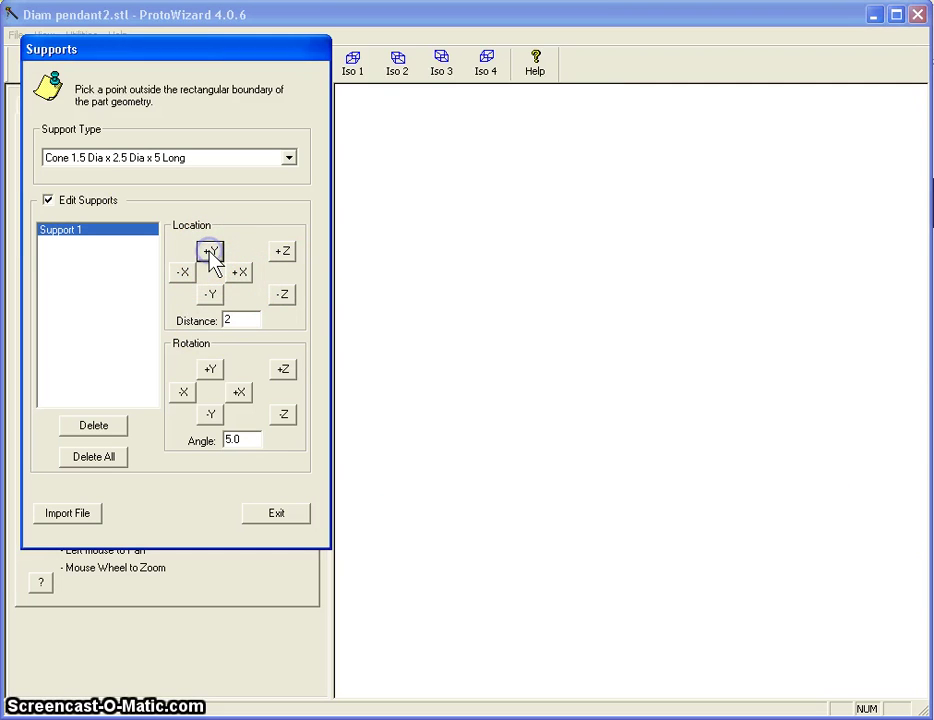
left_click(211, 253)
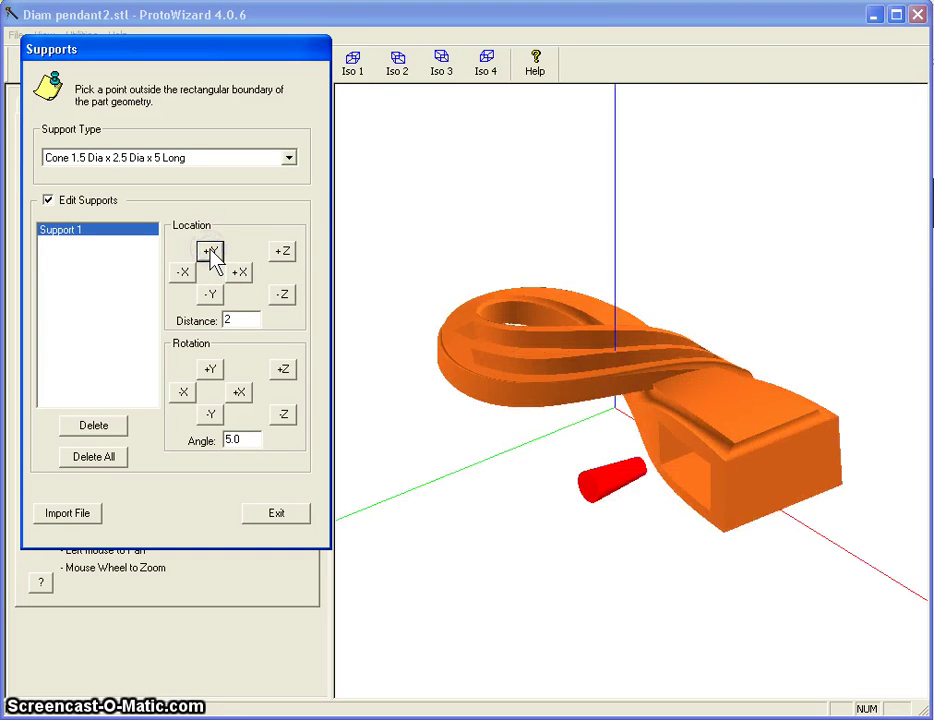
left_click(211, 253)
left_click(211, 253)
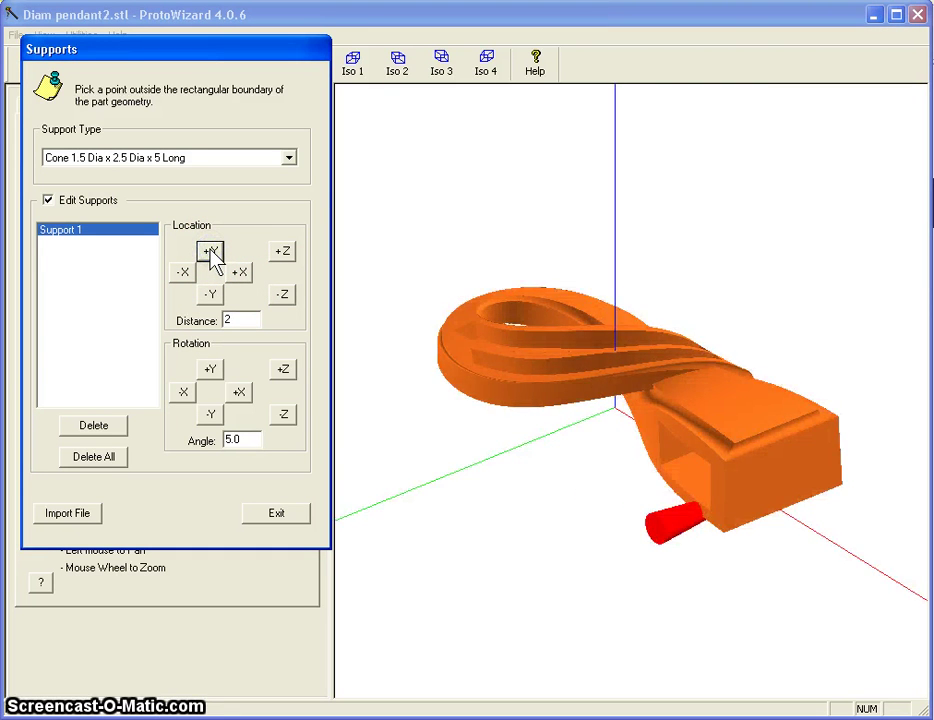
left_click(211, 253)
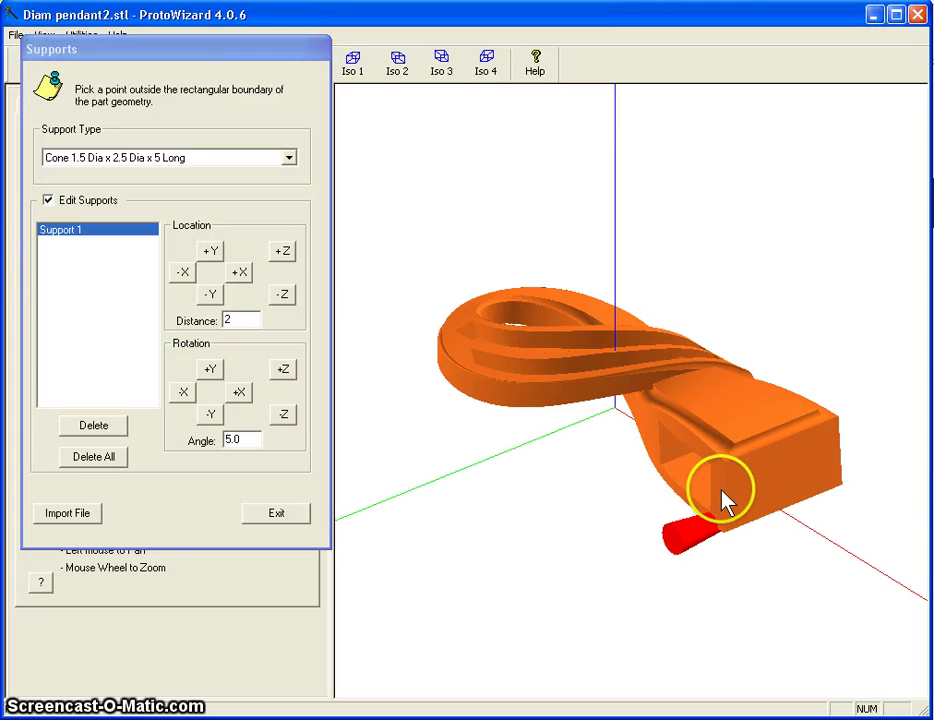
Step: Raise Support 1 by 2 in the +Z direction, and raise it again with the move distance set to 1
left_click(283, 251)
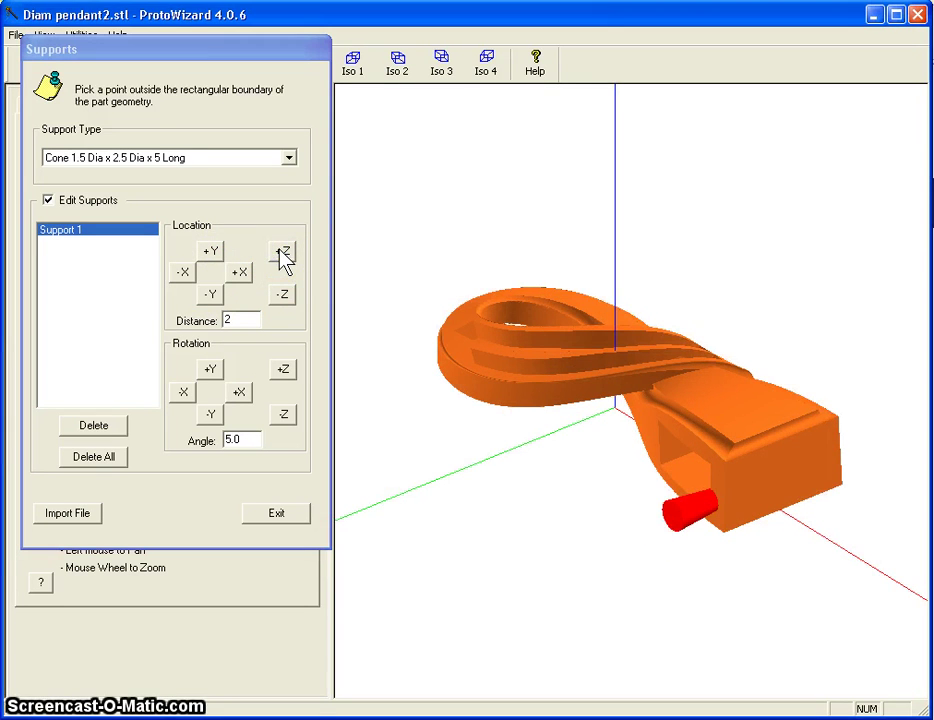
mouse_move(740, 542)
right_mouse_down()
mouse_move(700, 477)
mouse_move(724, 498)
mouse_move(711, 532)
mouse_move(720, 550)
right_mouse_up()
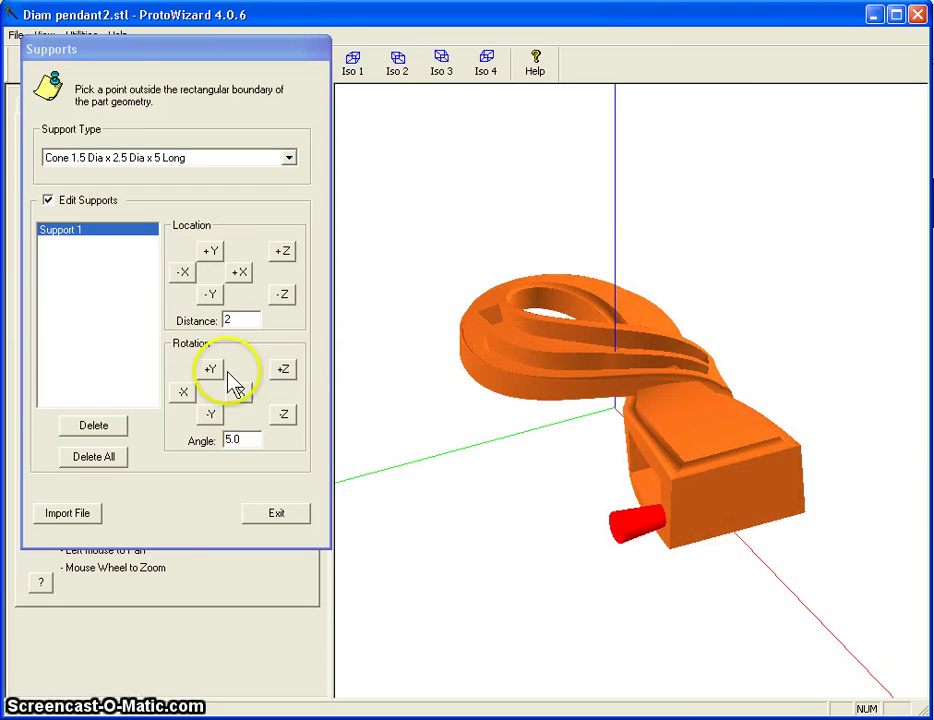
left_click(242, 320)
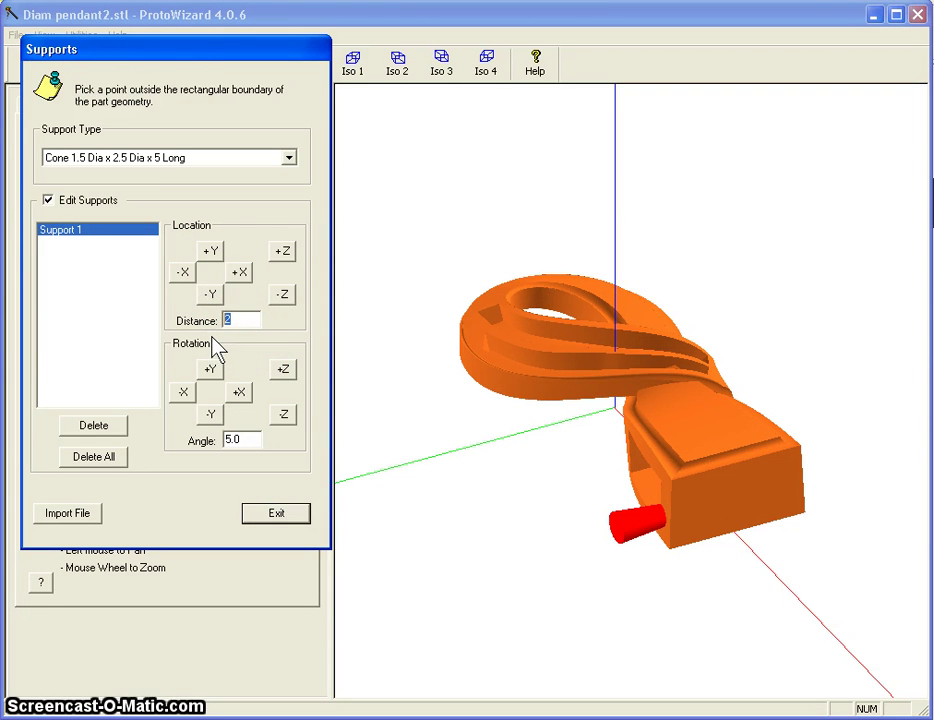
type("1")
left_click(246, 322)
left_click(281, 252)
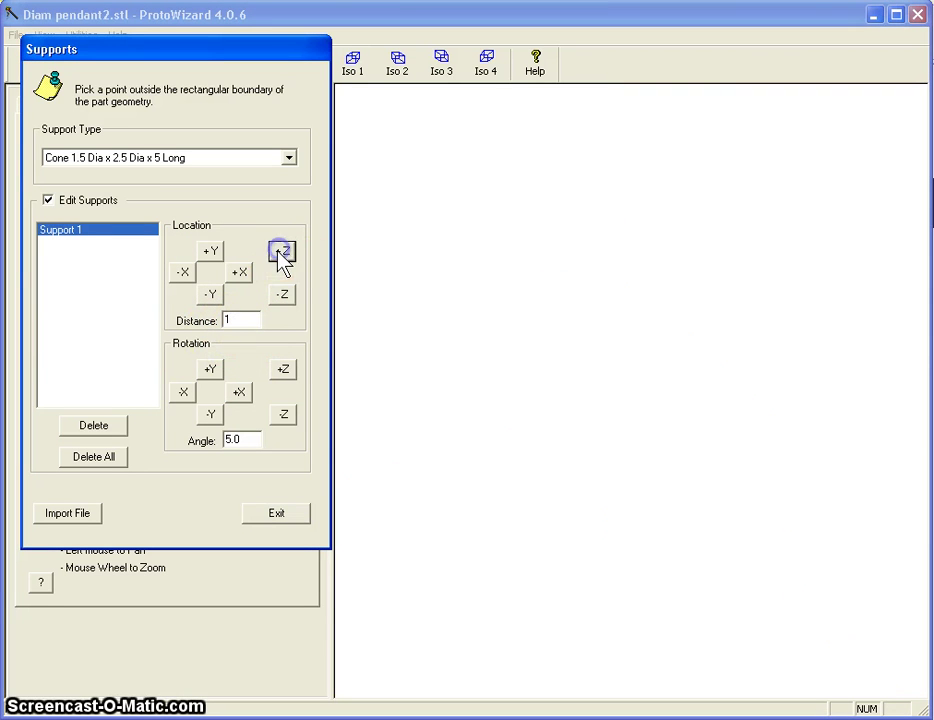
left_click(655, 500)
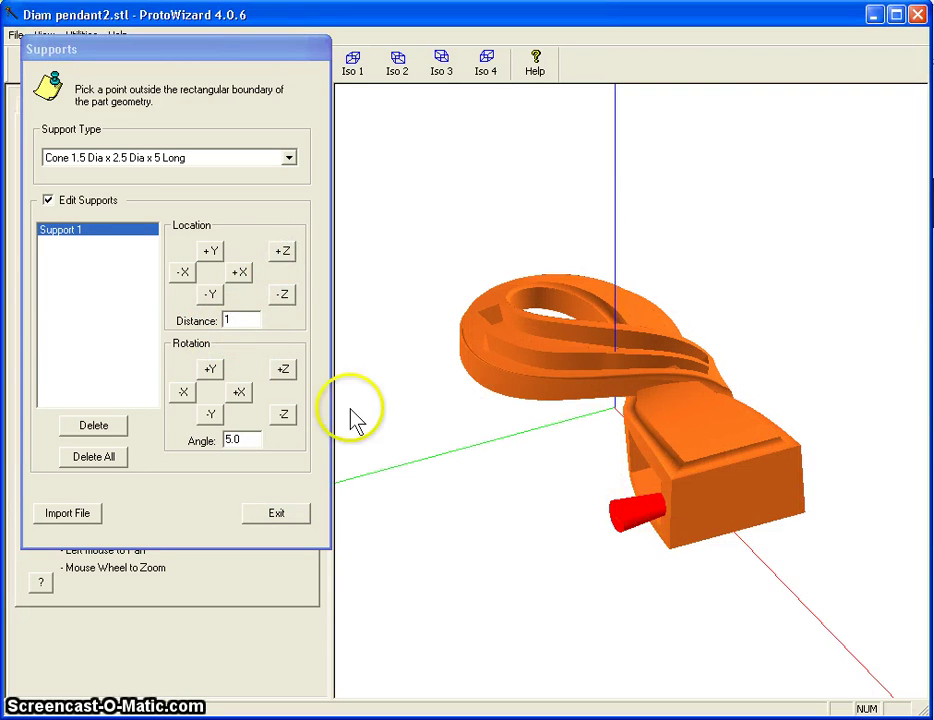
Step: Adjust Support 1 along the X axis in increments of 1 and shift it by 1 in the +Y direction at the bail's corner
right_click_drag(655, 529, 678, 636)
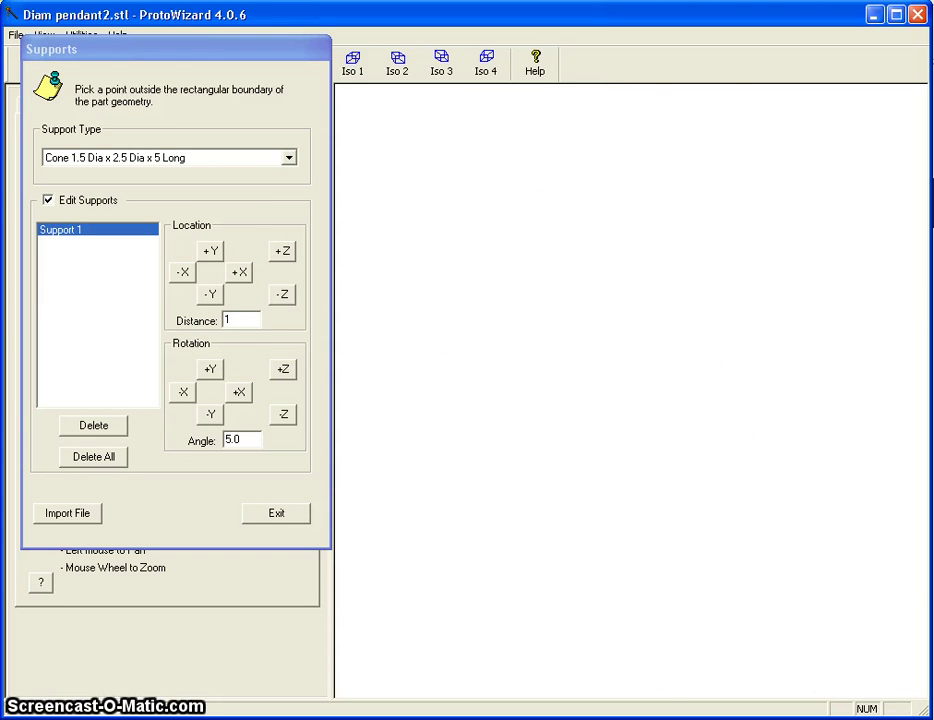
left_click(238, 273)
left_click(239, 274)
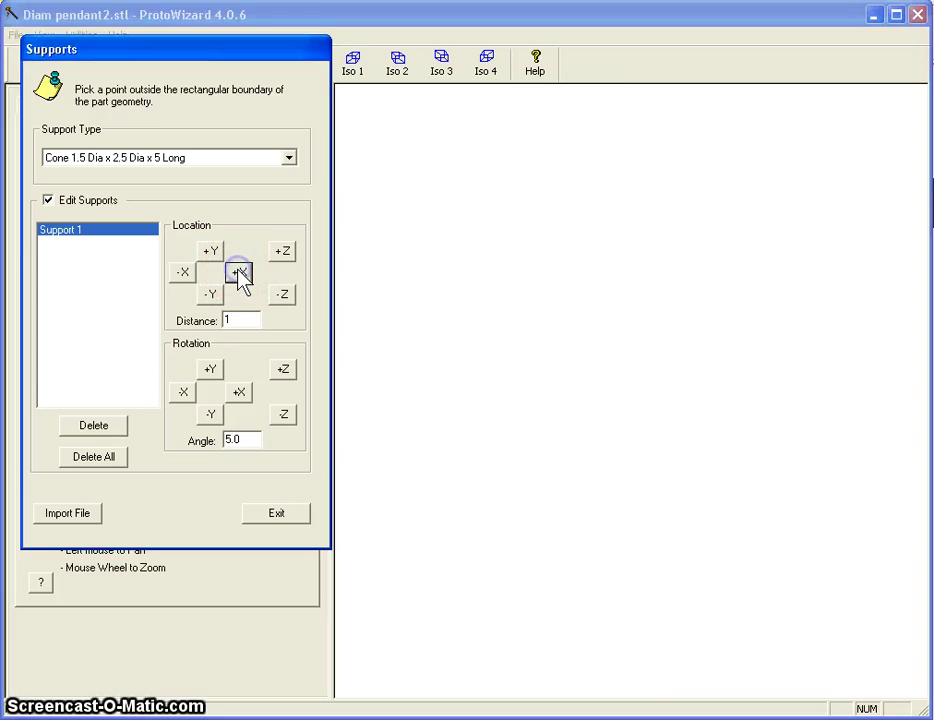
left_click(186, 275)
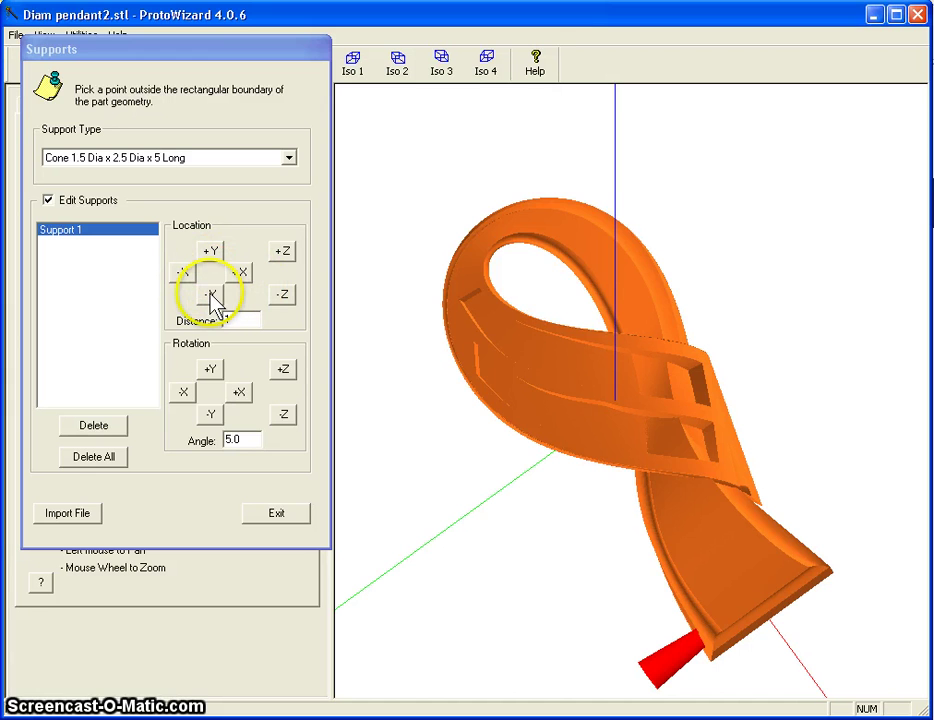
left_click(211, 254)
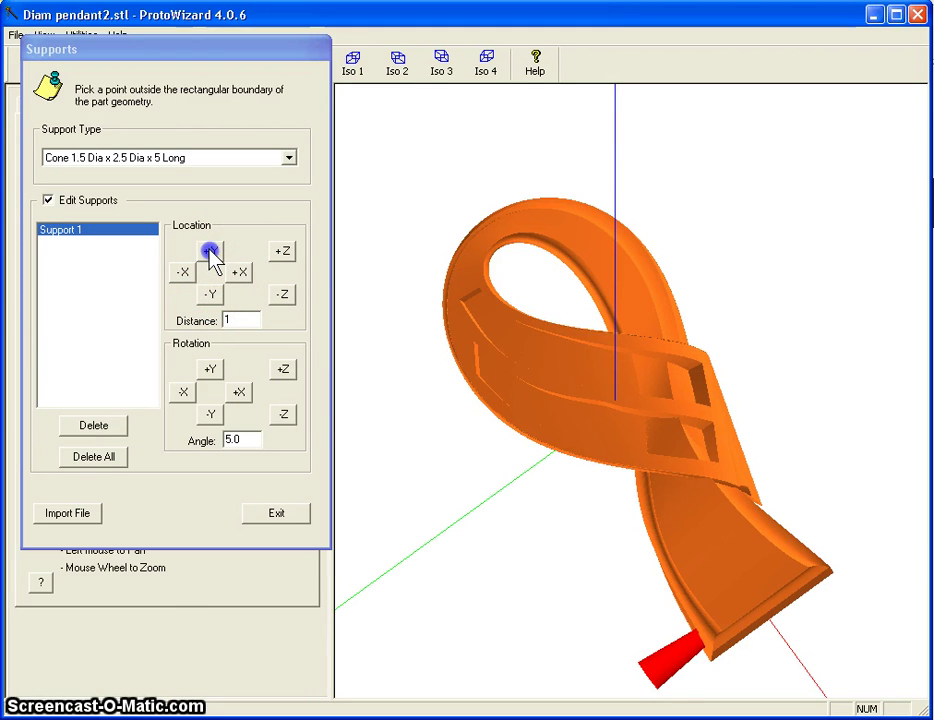
Step: Examine from several angles how Support 1 meets the corner of the pendant's bail
left_click(627, 507)
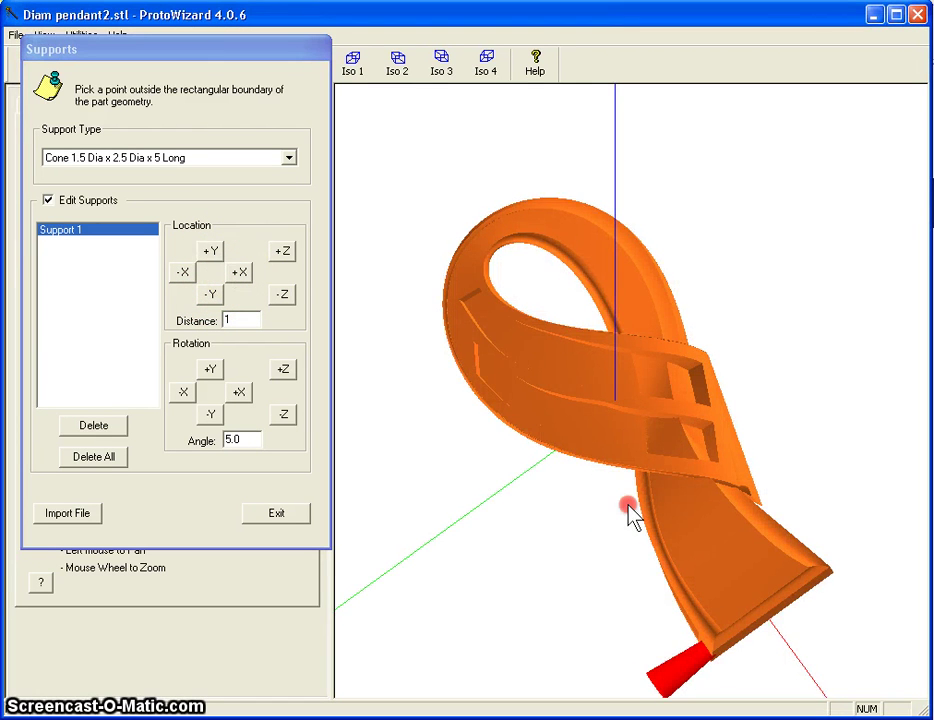
left_click_drag(631, 515, 627, 440)
right_click_drag(624, 408, 630, 400)
mouse_move(649, 412)
left_mouse_down()
mouse_move(652, 446)
mouse_move(630, 469)
left_mouse_up()
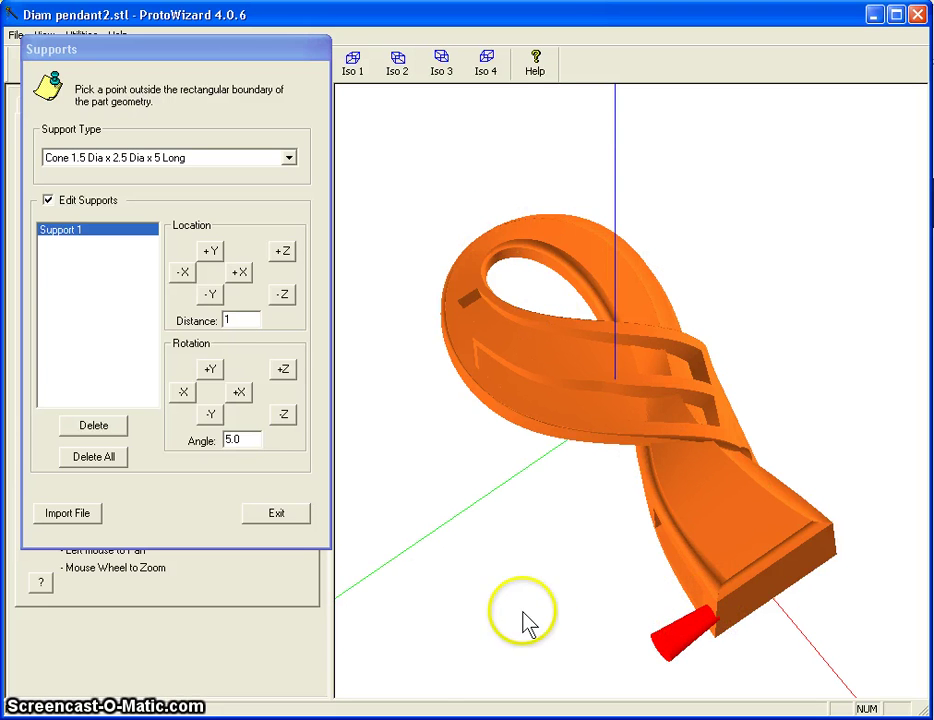
left_click(581, 579)
left_click_drag(635, 549, 601, 536)
left_click_drag(659, 527, 623, 555)
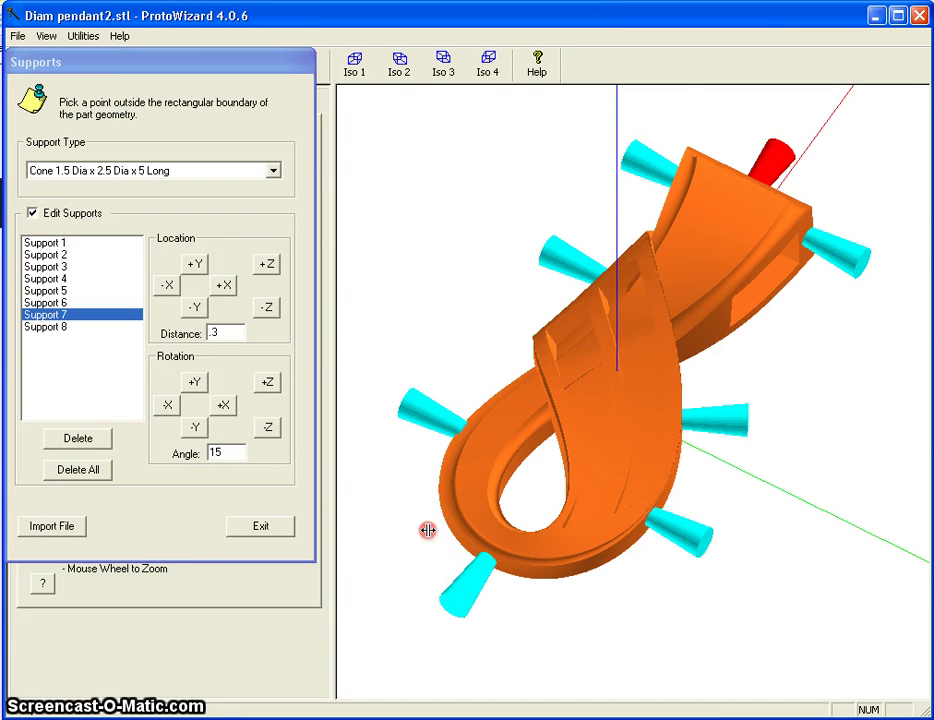
Step: Inspect the placement of all the cone supports around the pendant from several sides
left_click_drag(465, 547, 557, 505)
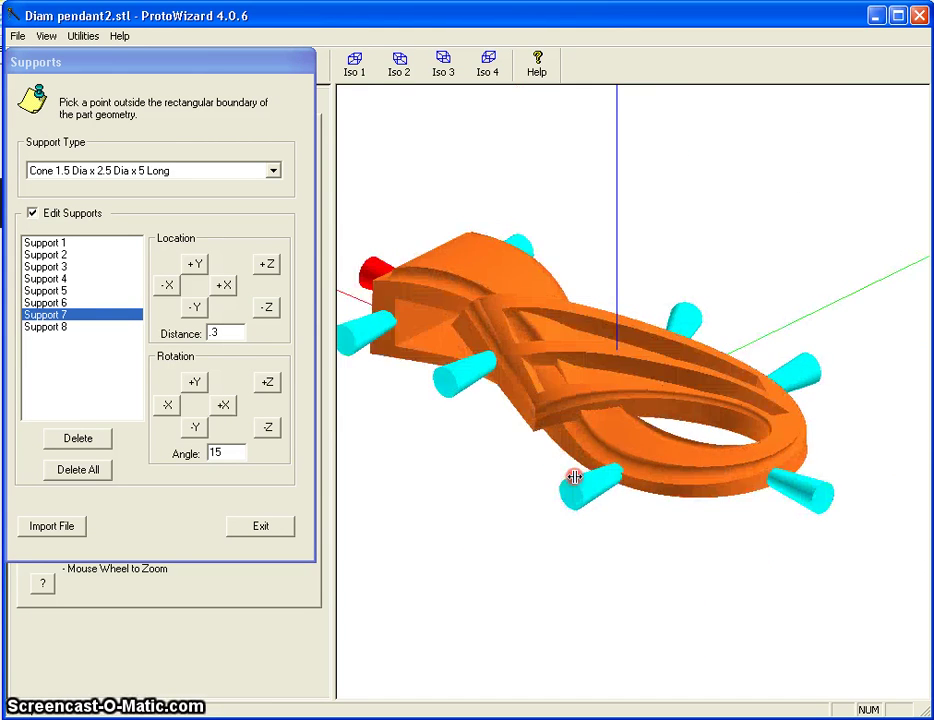
left_click_drag(484, 344, 351, 245)
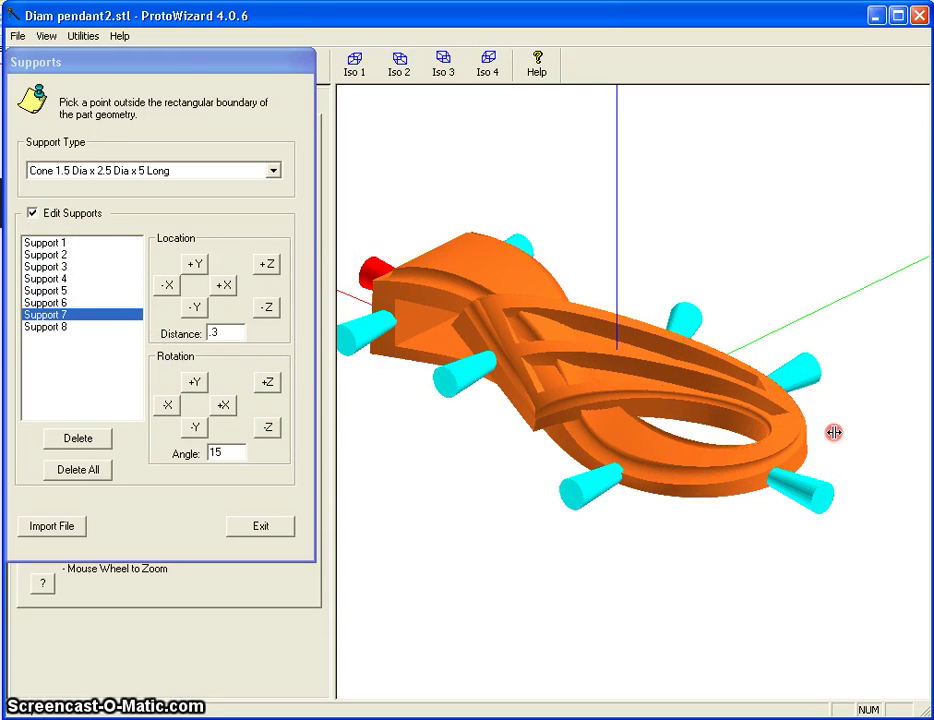
mouse_move(747, 484)
left_mouse_down()
mouse_move(718, 487)
mouse_move(675, 463)
mouse_move(698, 434)
mouse_move(738, 331)
left_mouse_up()
key("Right")
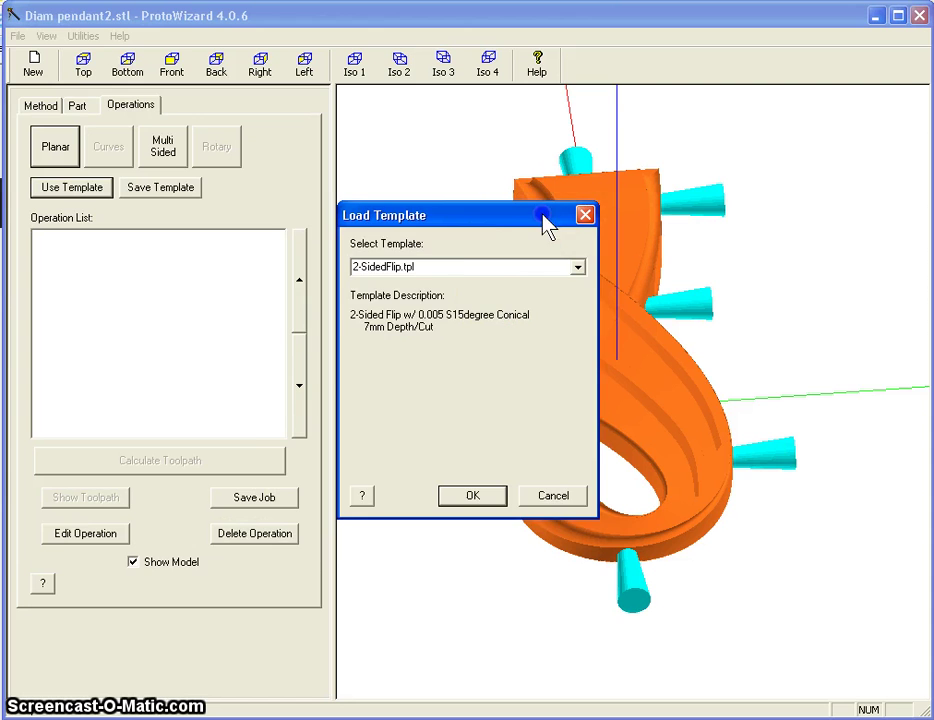
Step: Load the 2-SidedFlip.tpl template into the operation list
left_click_drag(546, 222, 459, 262)
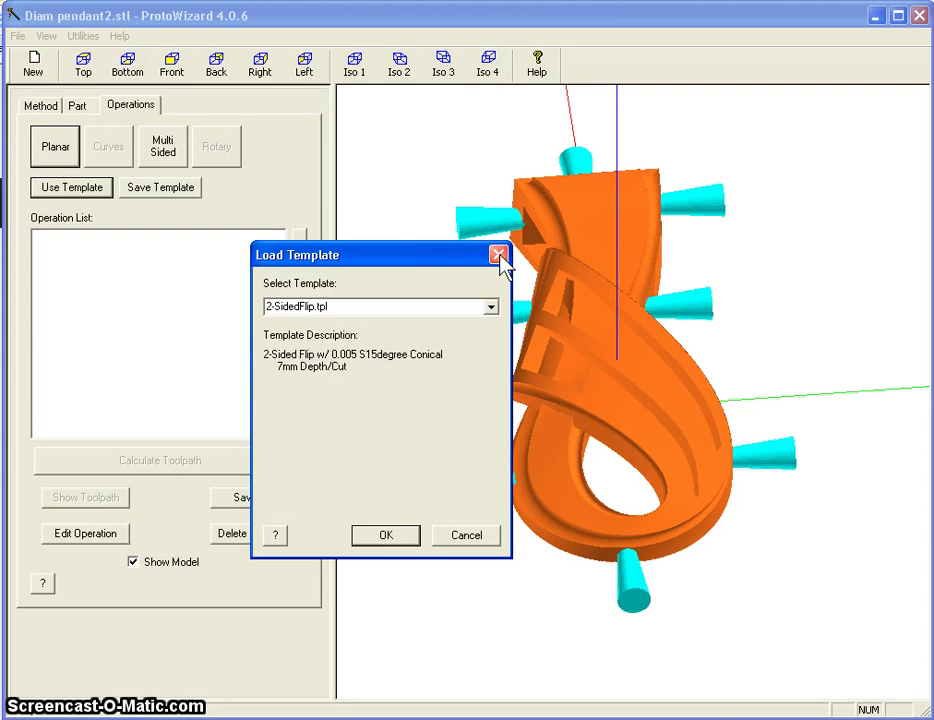
left_click(500, 257)
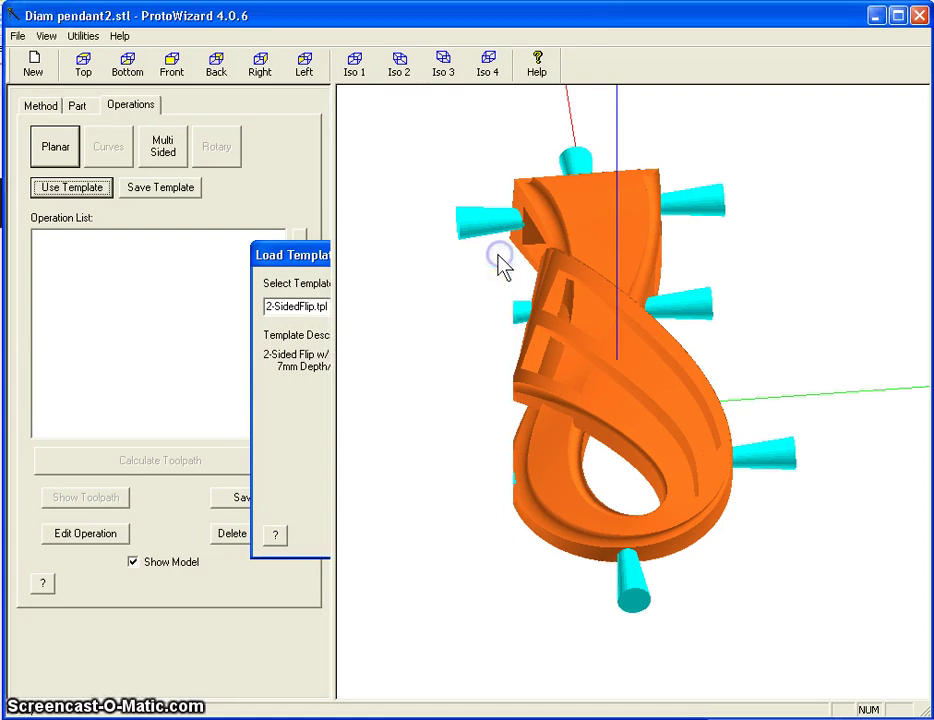
left_click(68, 190)
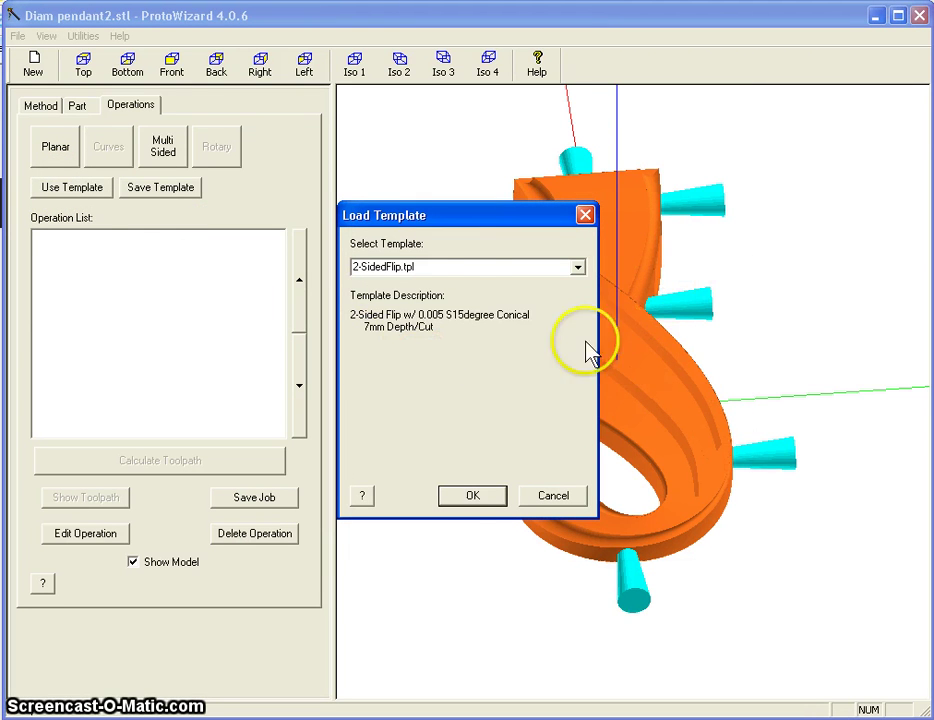
left_click(472, 496)
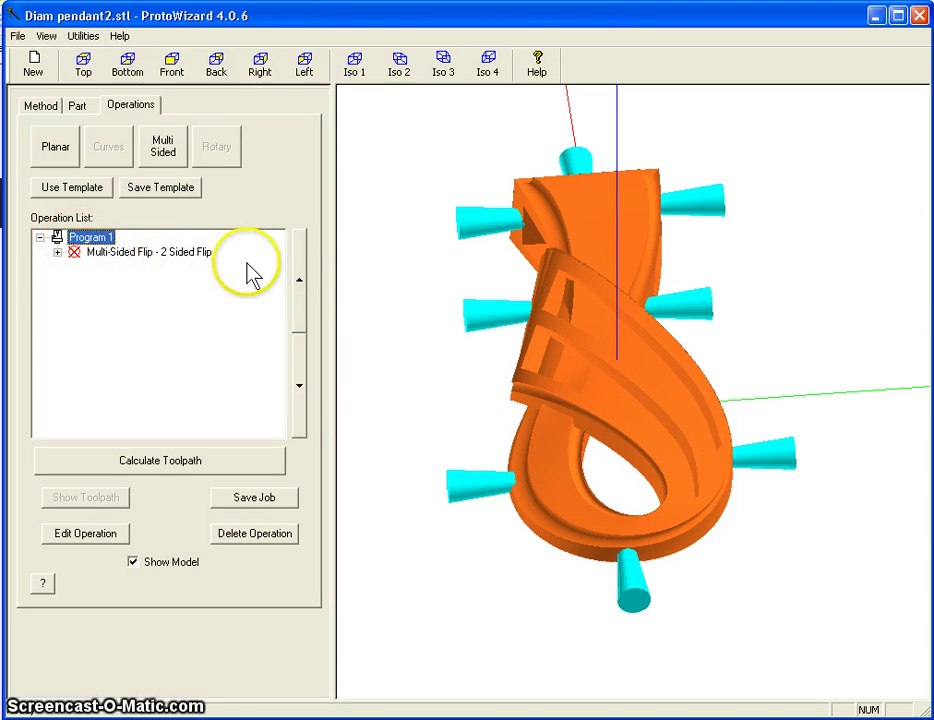
Step: Open the Multi-Sided Flip operation for editing and specify a stepover distance of 0.08
left_click(99, 254)
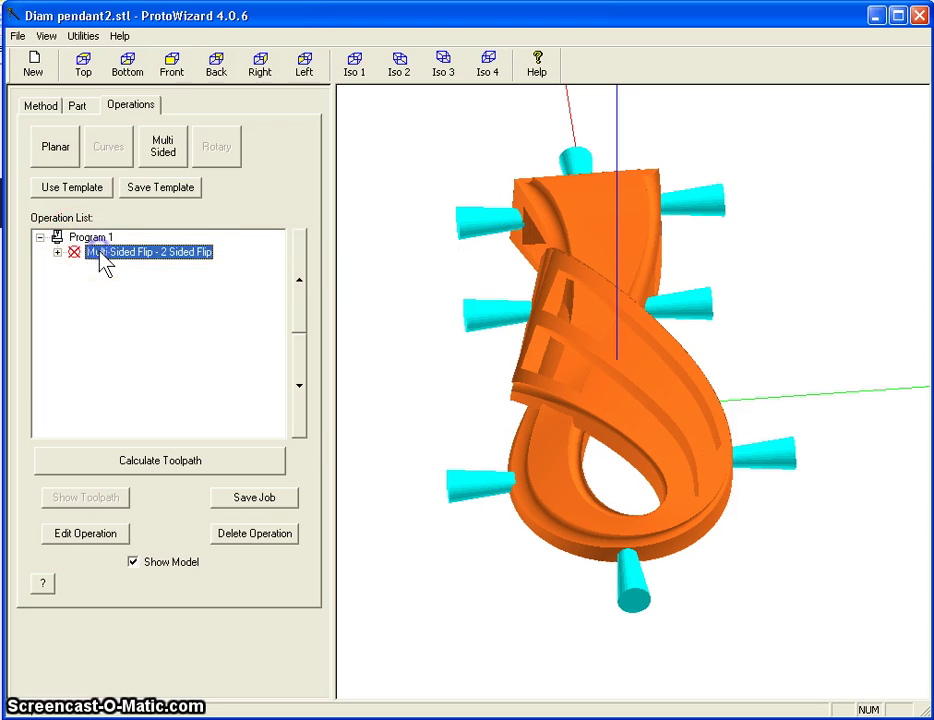
left_click(90, 535)
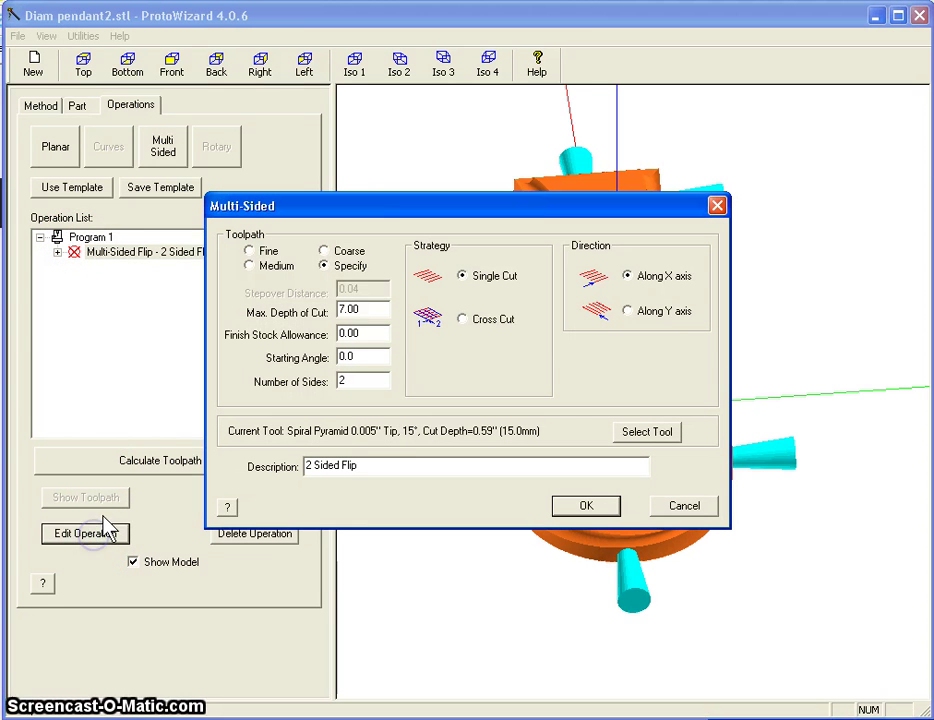
left_click(325, 266)
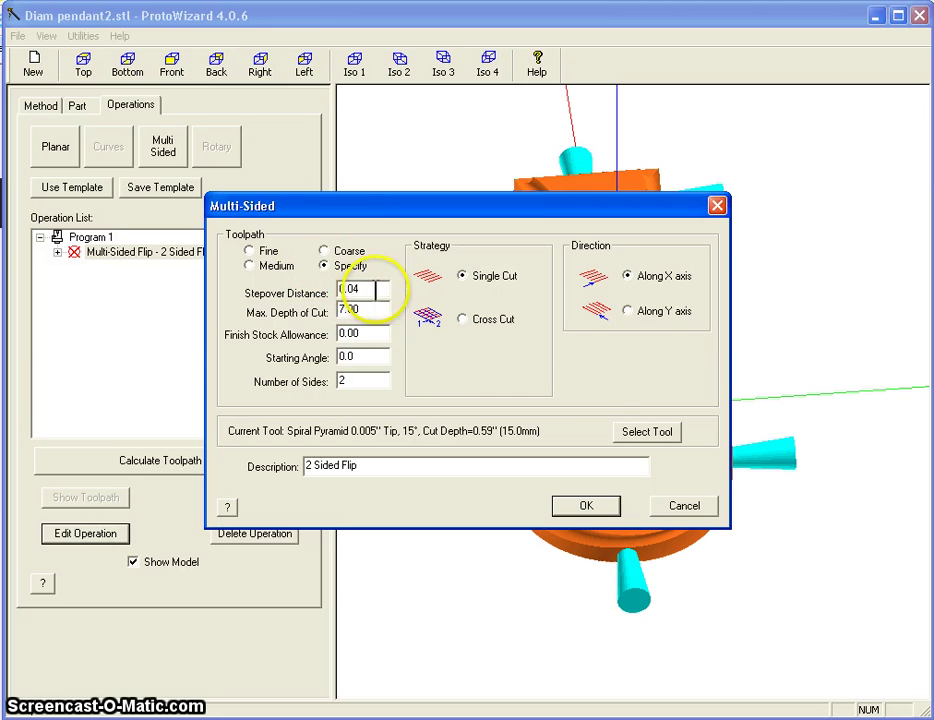
left_click(354, 290)
type("8")
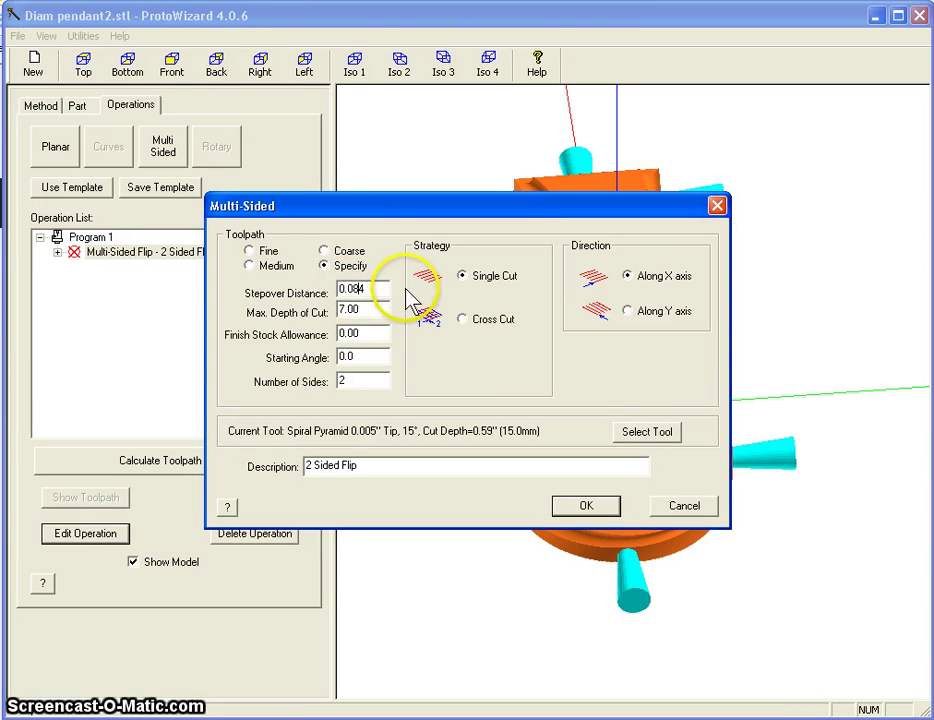
key("Delete")
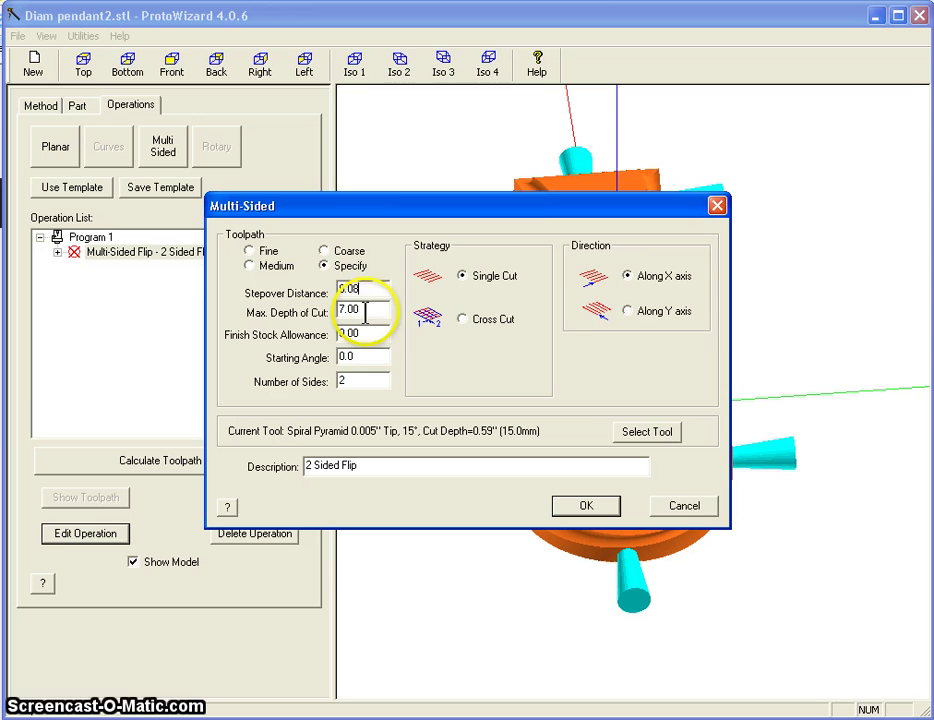
left_click_drag(371, 309, 340, 311)
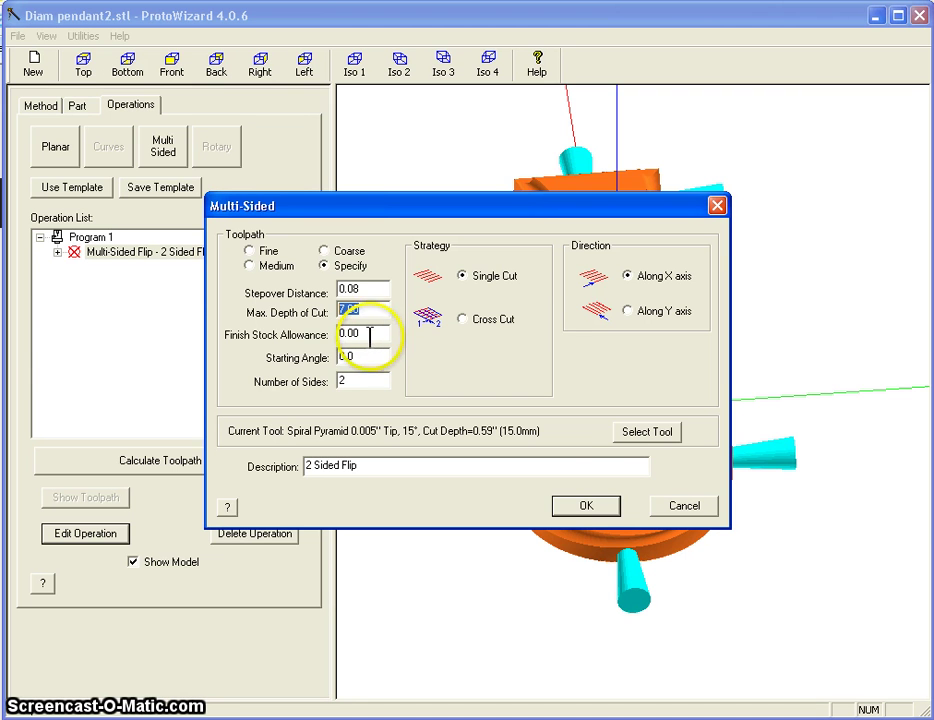
Step: Choose the 0.005" tip, 15° Tapered Mill as the tool, with a 300 mm per minute feedrate and a spindle speed of 8000 RPM
left_click(645, 435)
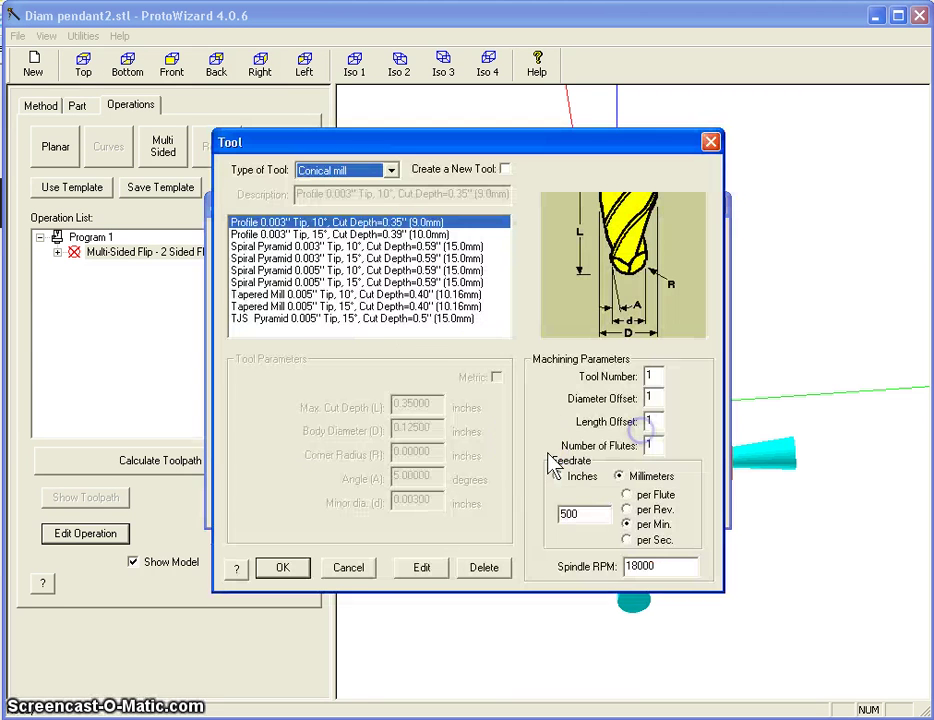
left_click(340, 308)
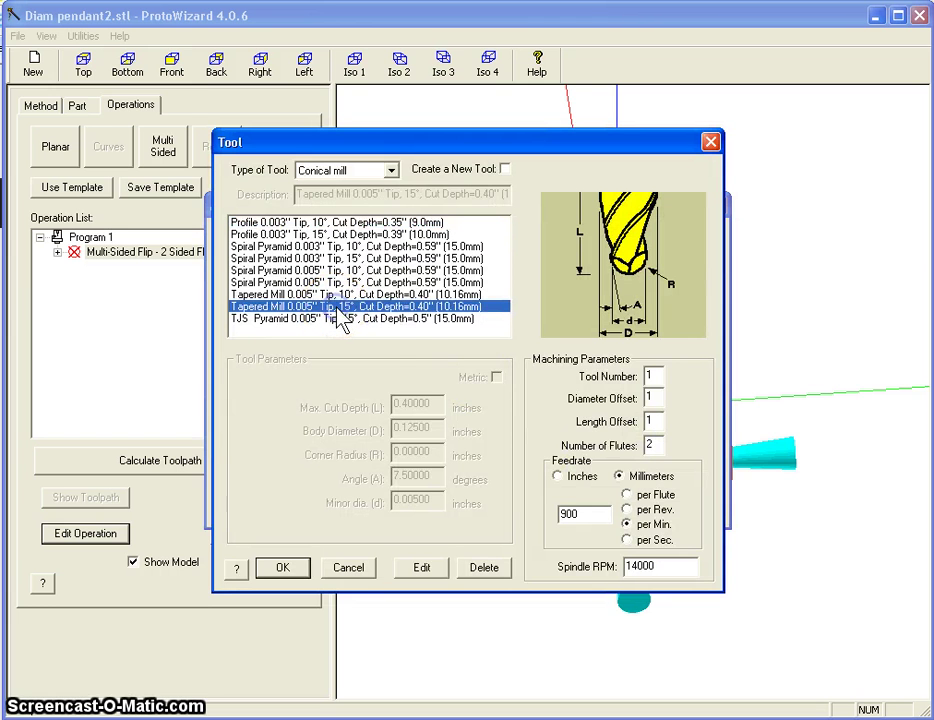
left_click_drag(604, 518, 536, 520)
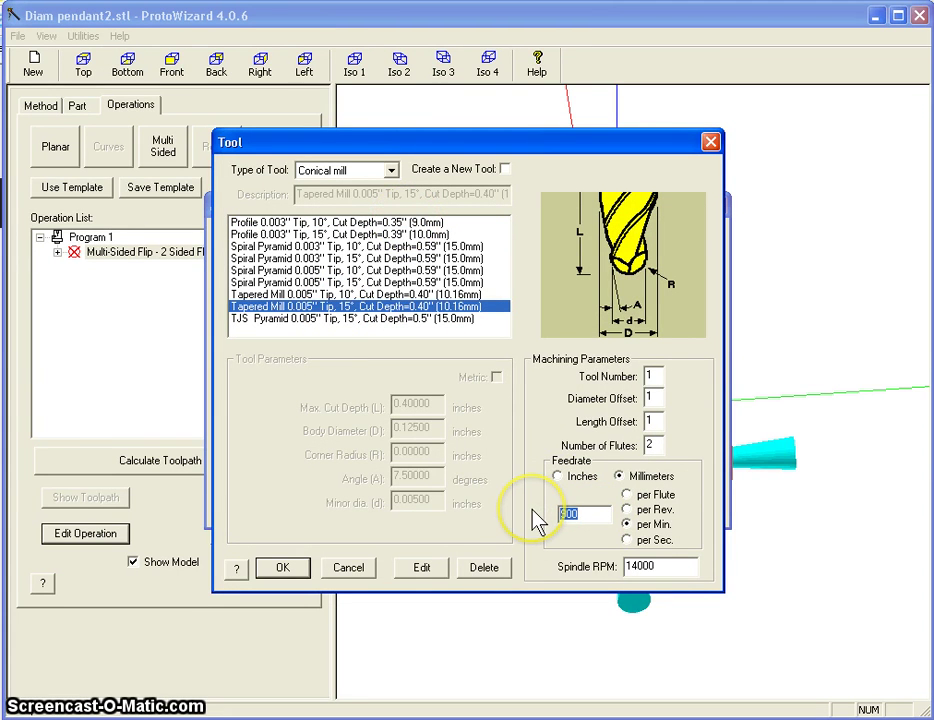
type("300")
left_click(660, 566)
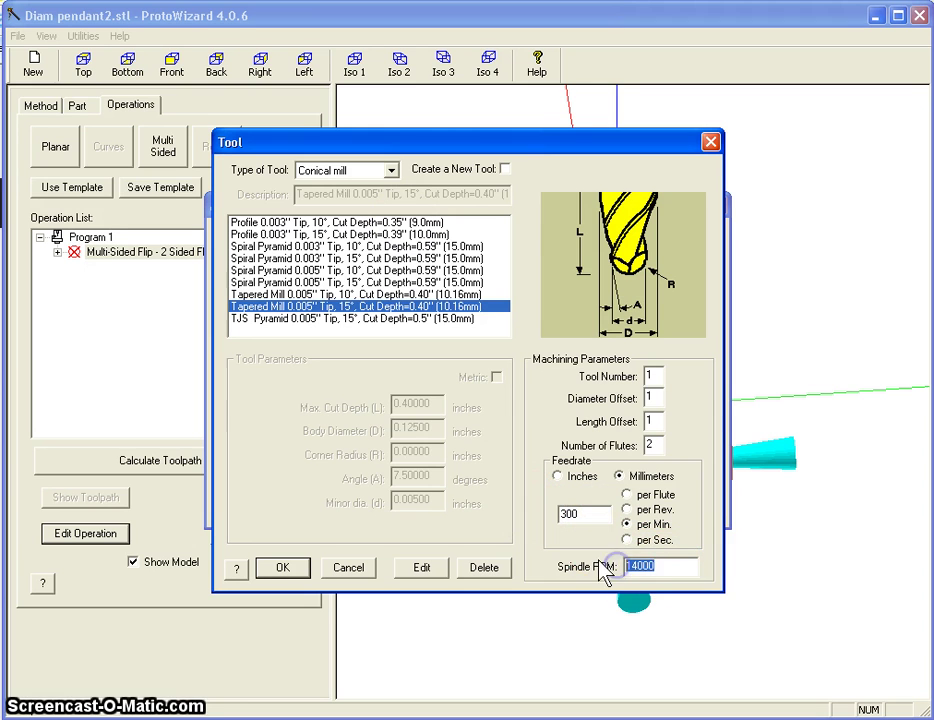
type("800")
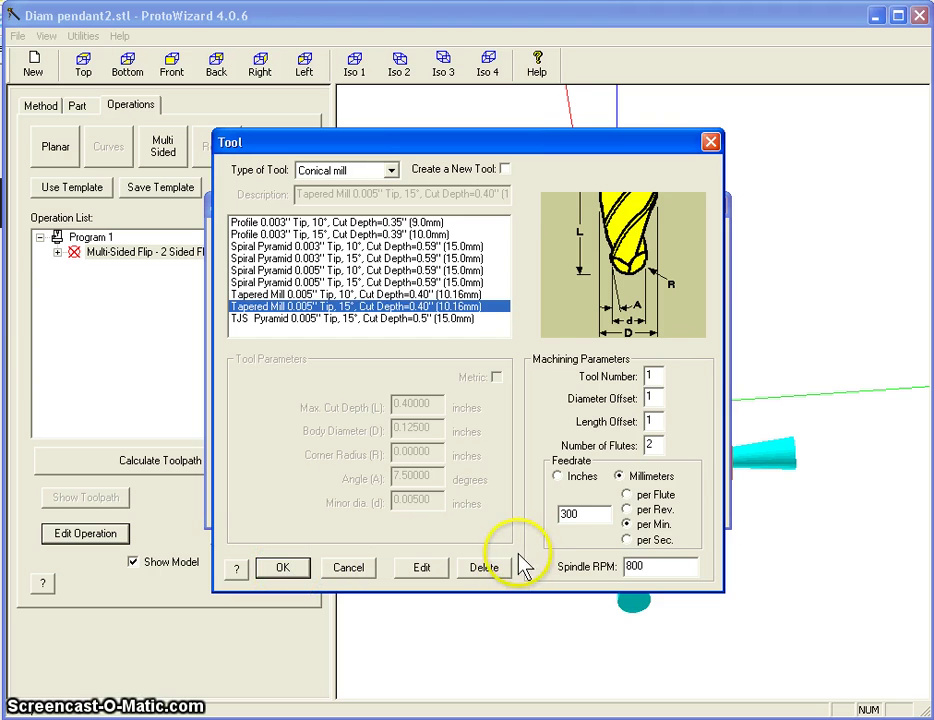
type("0")
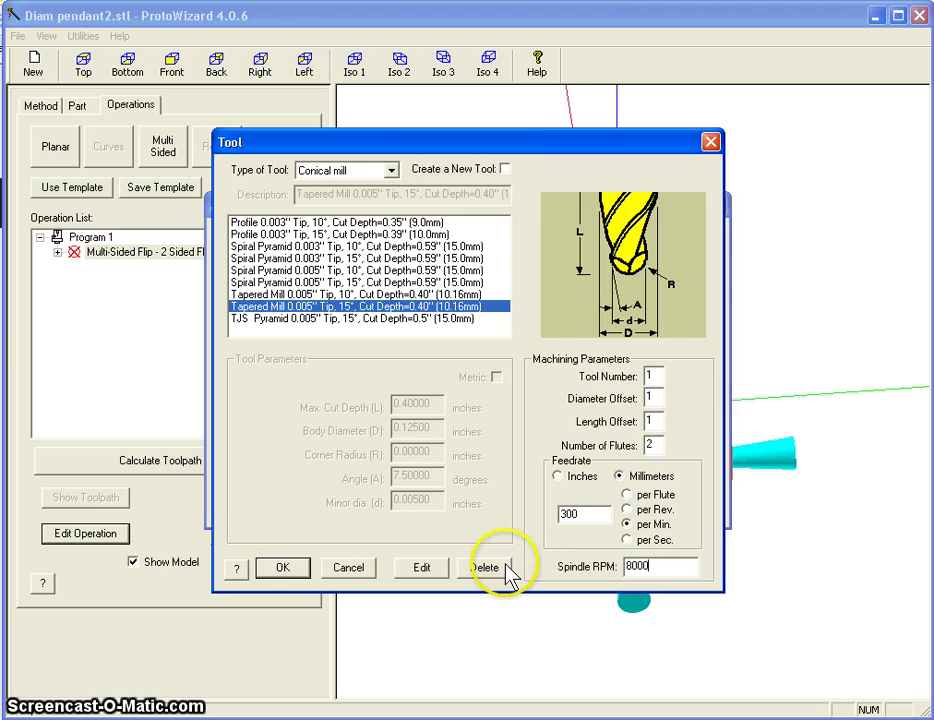
left_click(281, 568)
Step: Set the maximum depth of cut to 10.16 and apply the multi-sided operation settings
left_click(383, 335)
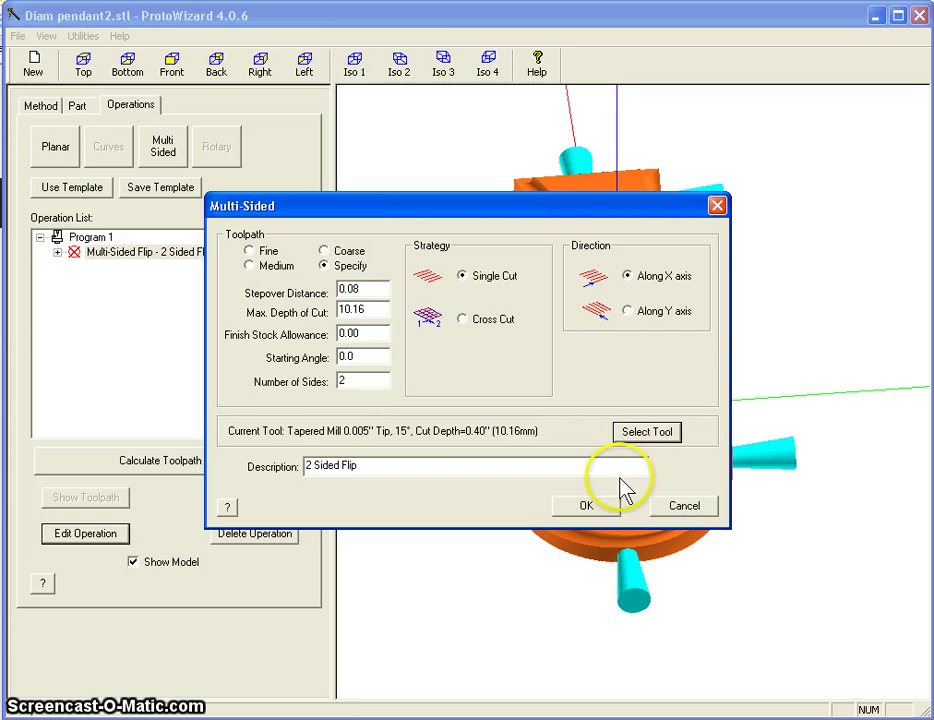
left_click(590, 507)
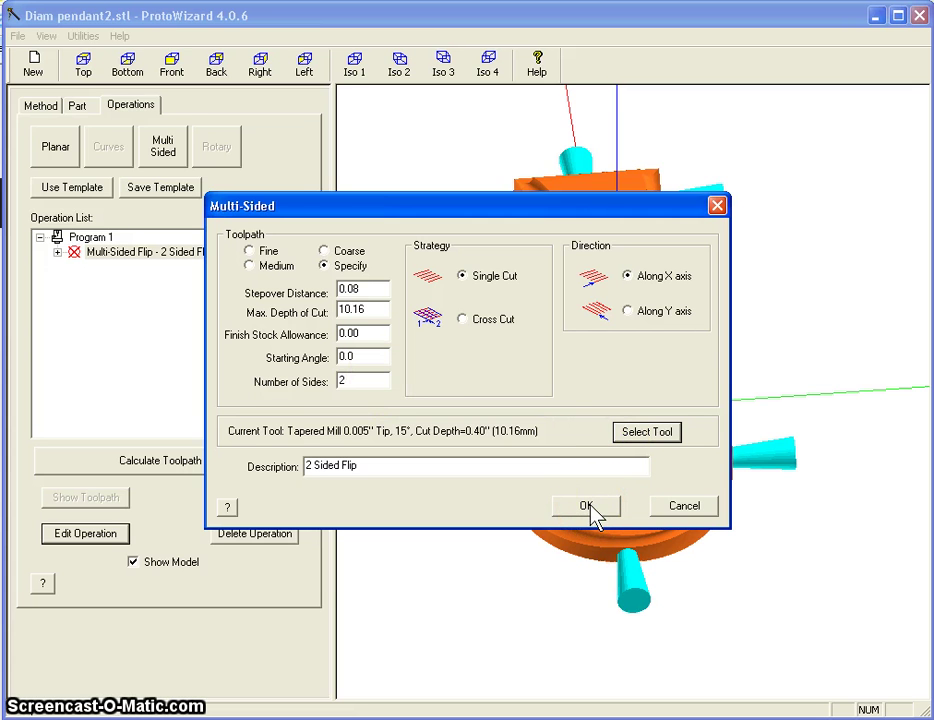
left_click(373, 311)
left_click(349, 311)
type("1")
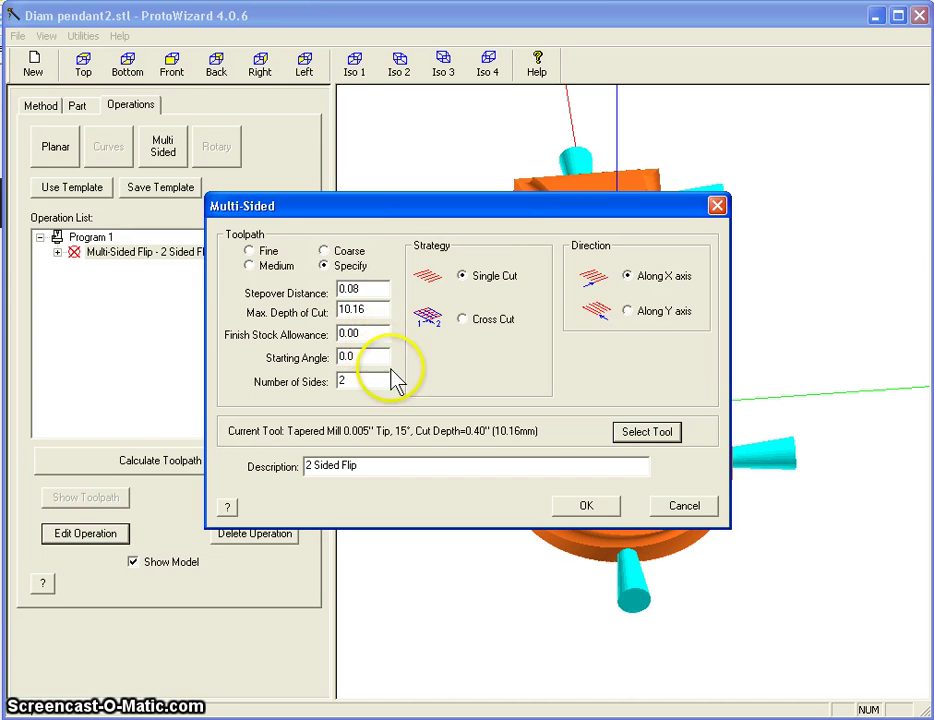
left_click(587, 507)
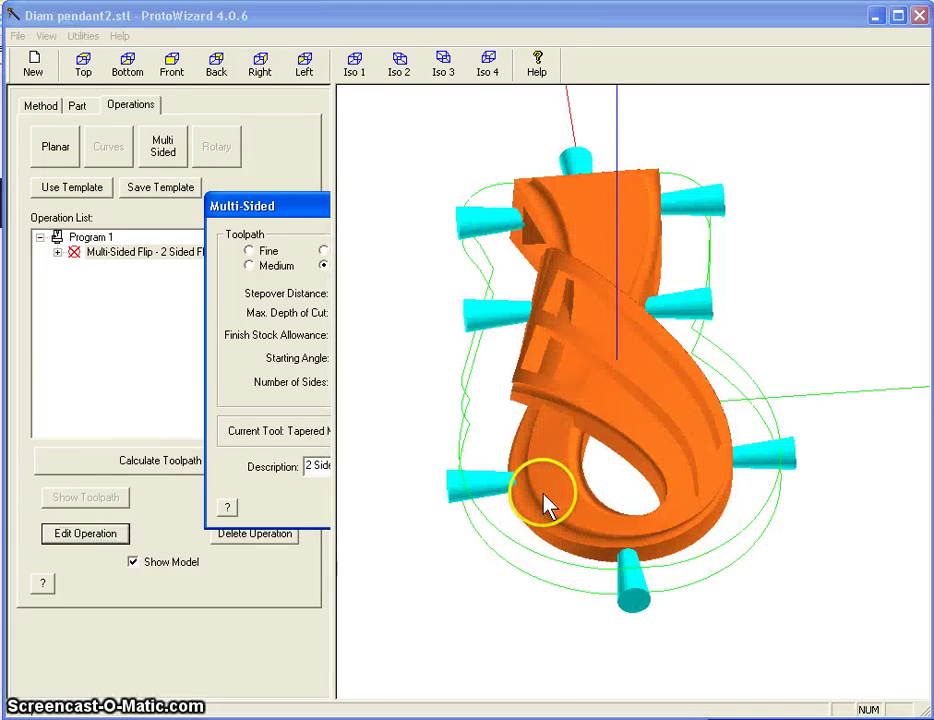
Step: Examine the part boundary's height against the pendant from the side and close the boundary settings
left_click_drag(548, 508, 643, 414)
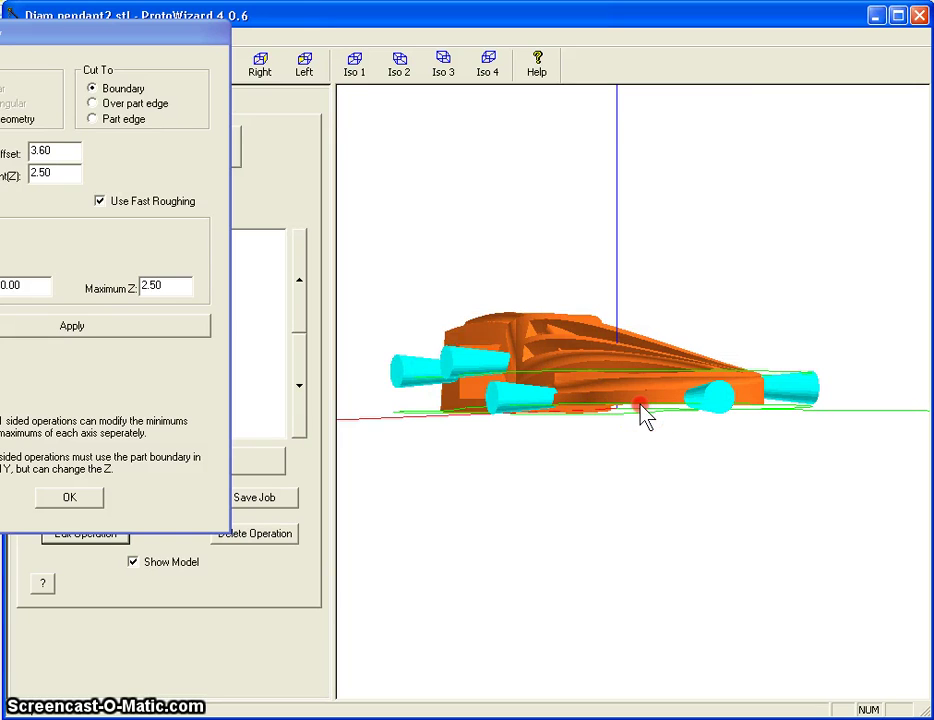
left_click_drag(588, 440, 567, 417)
left_click_drag(155, 40, 407, 85)
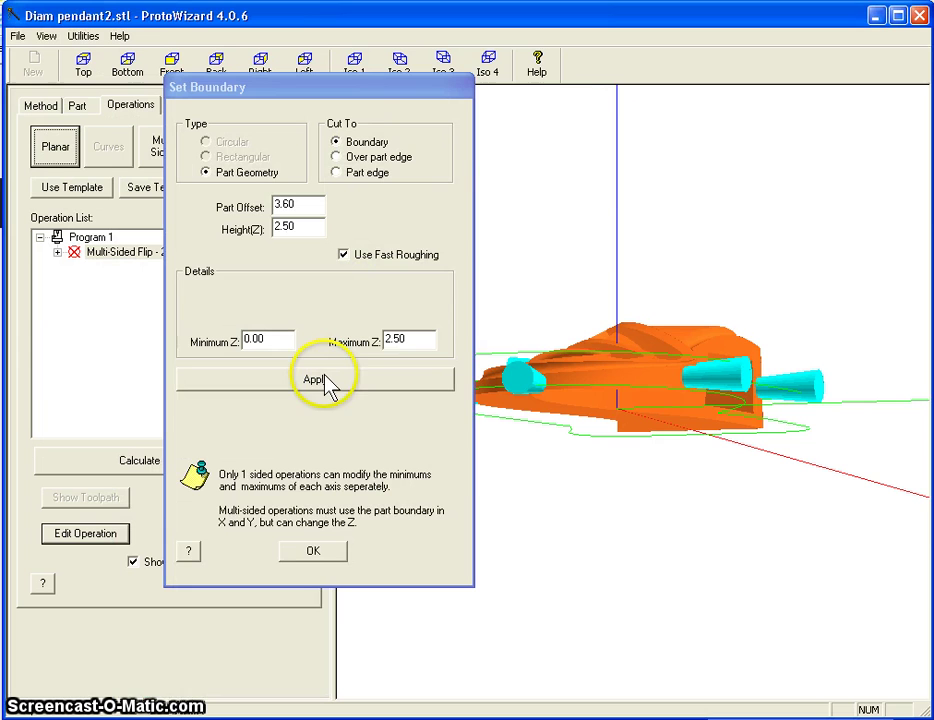
left_click(315, 549)
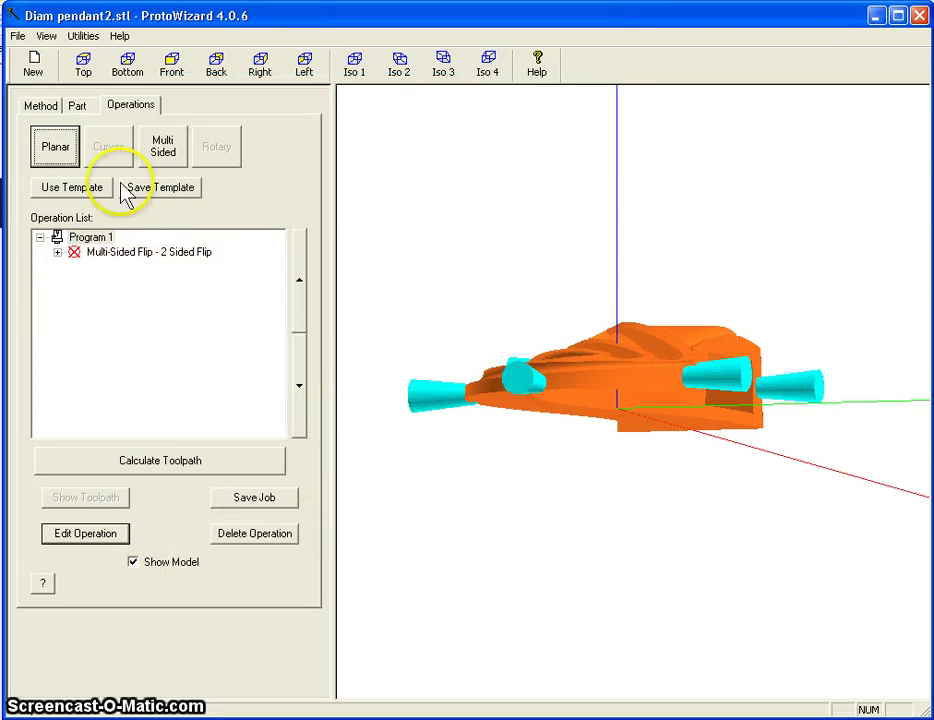
Step: Center the pendant model on the axes and set the wax thickness to 10.00
left_click(77, 106)
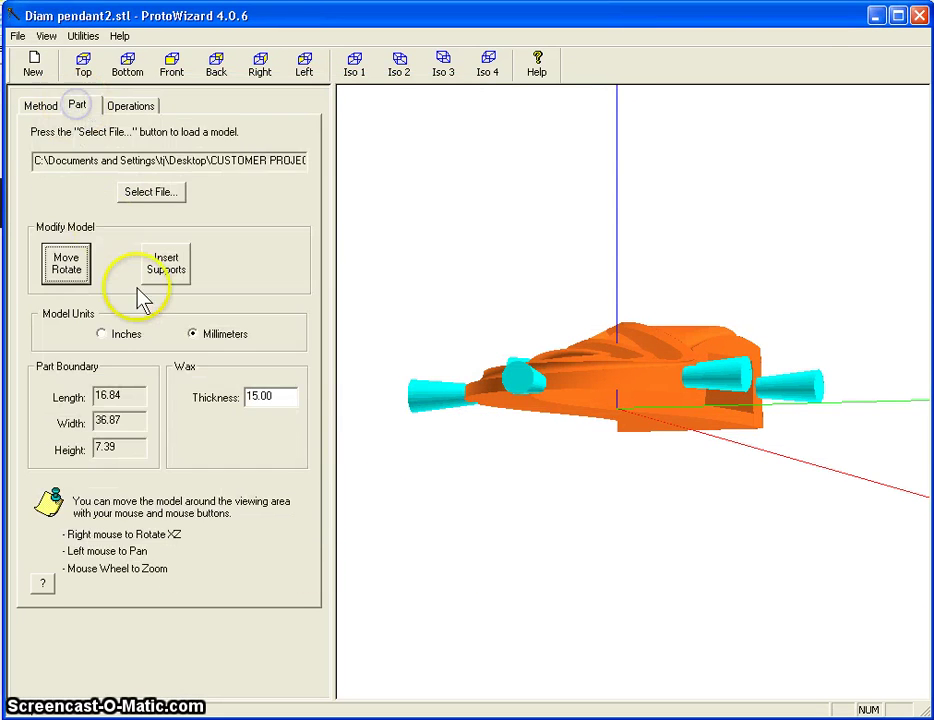
left_click(67, 265)
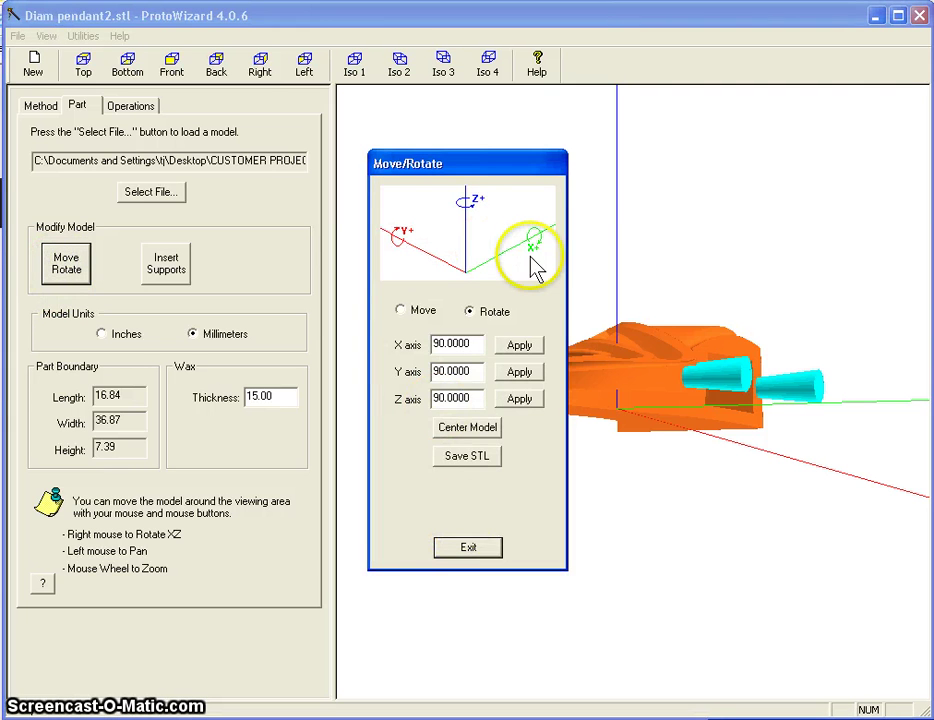
left_click(472, 432)
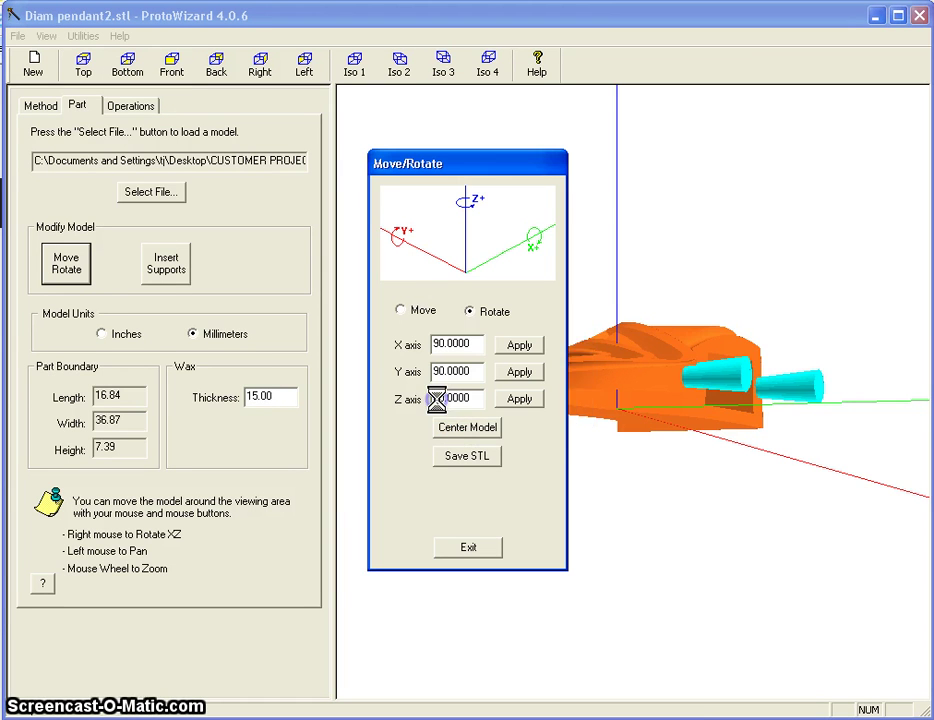
left_click(490, 426)
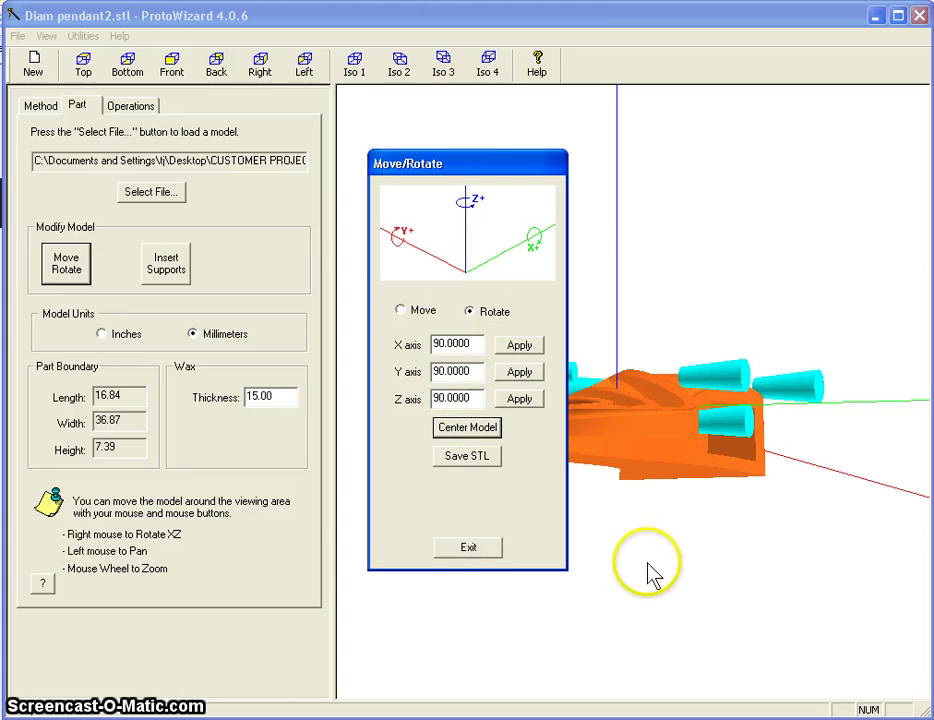
left_click(484, 549)
left_click(465, 548)
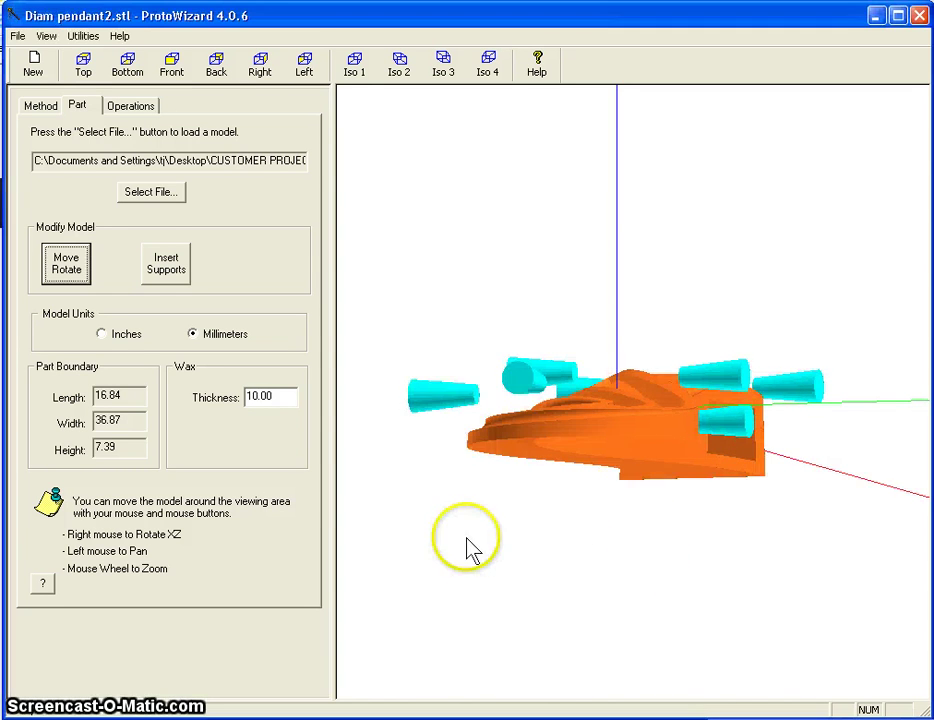
left_click(577, 434)
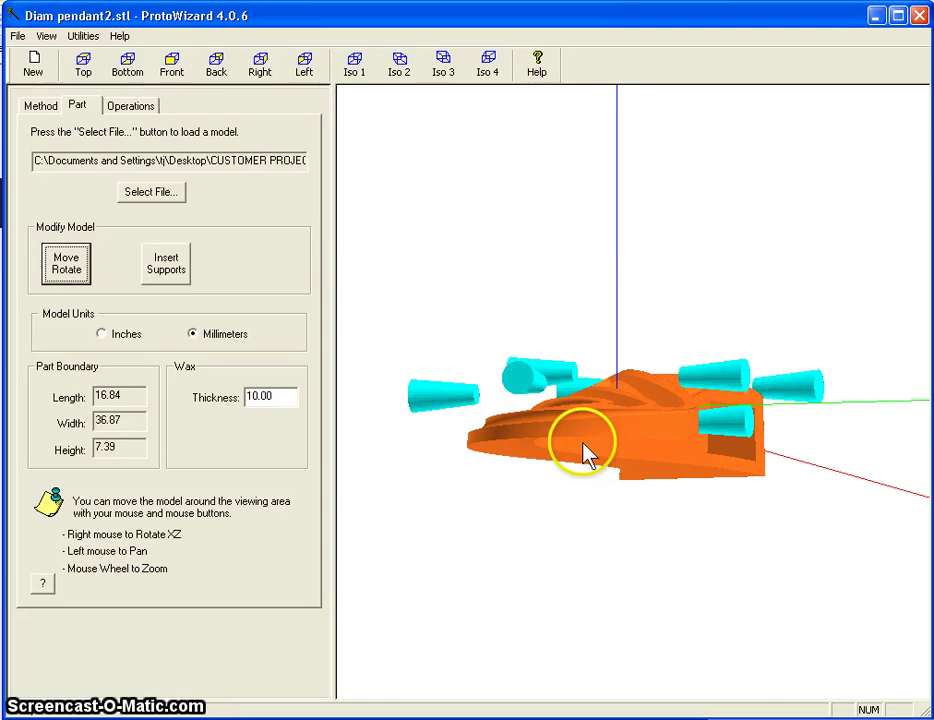
left_click(593, 439)
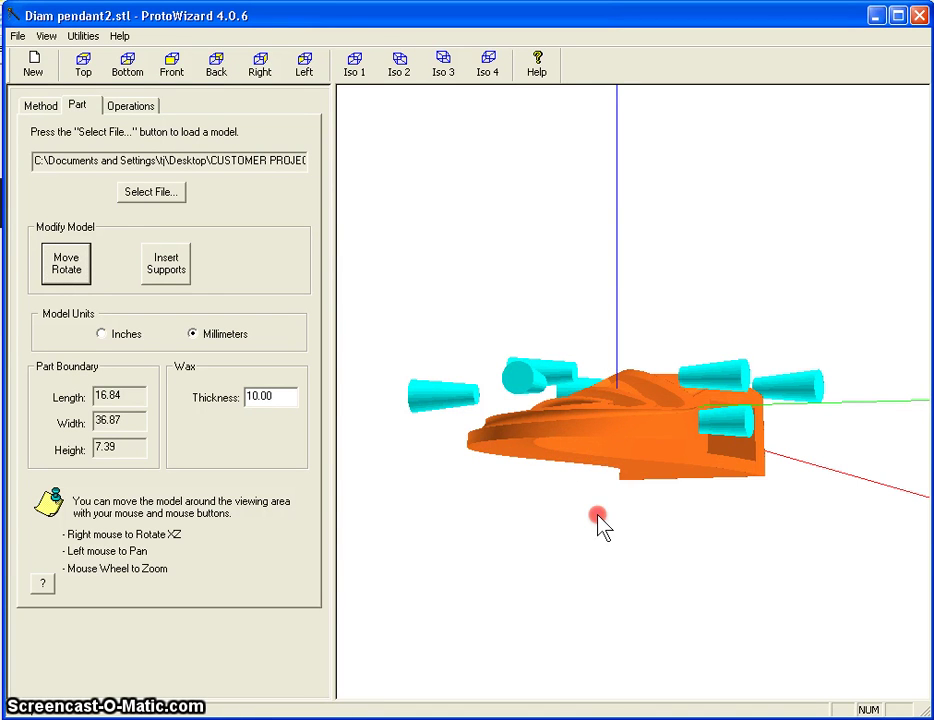
right_click_drag(598, 516, 659, 467)
left_click(604, 457)
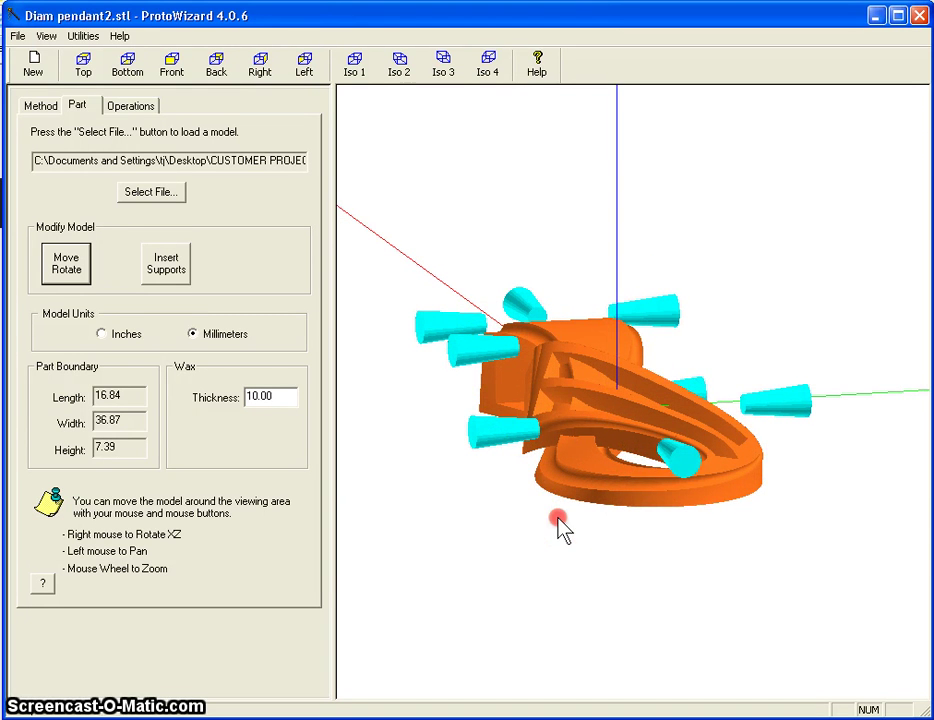
right_click_drag(558, 518, 561, 557)
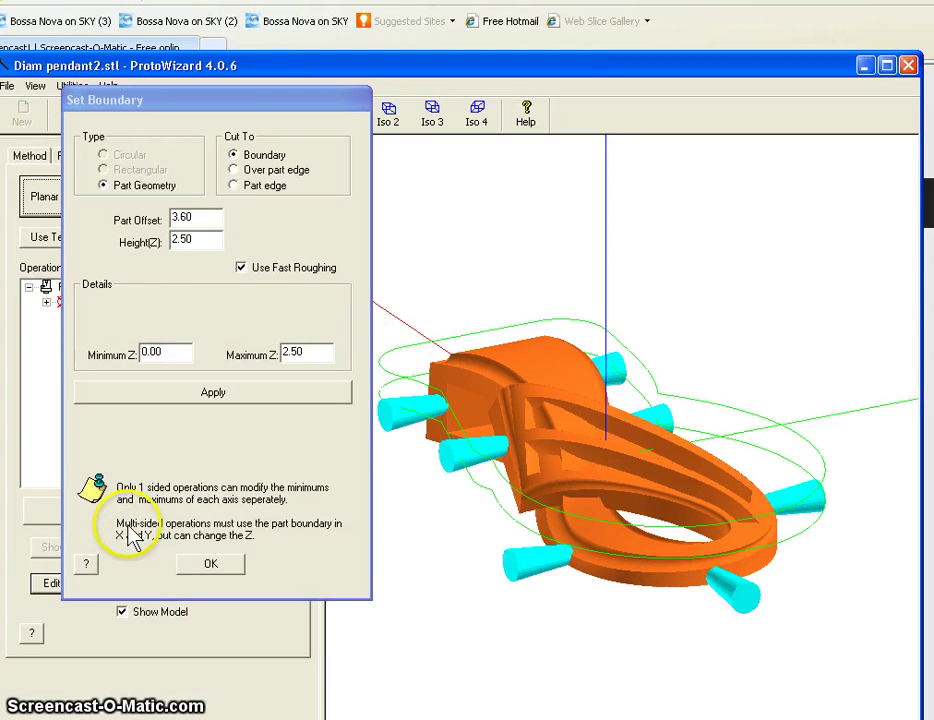
Step: Set the boundary's minimum Z to -5 and maximum Z to 5, and apply it around the pendant
left_click_drag(167, 352, 130, 357)
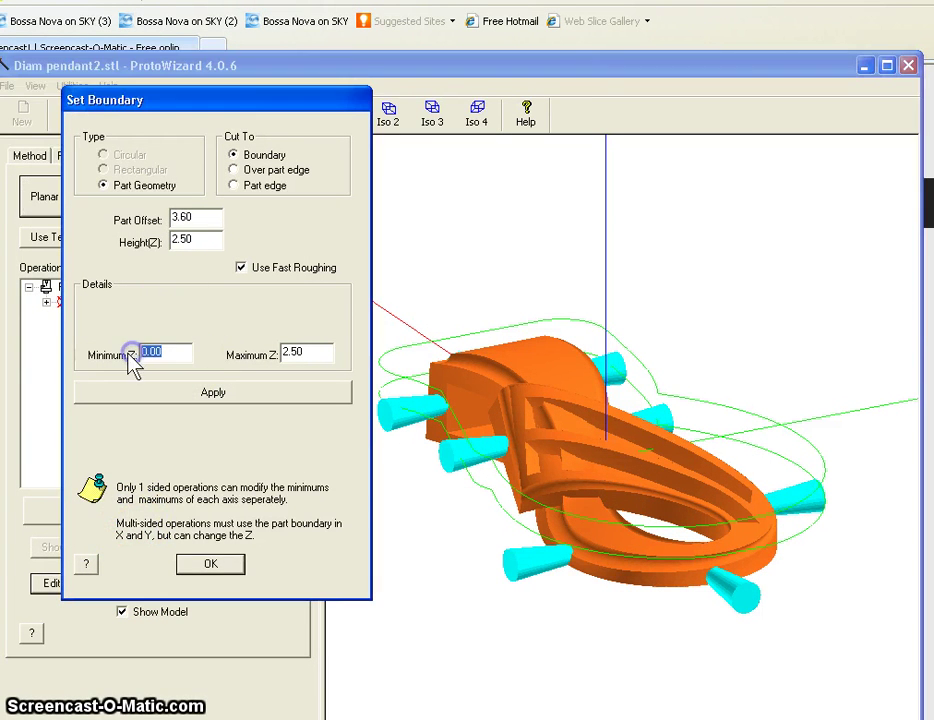
double_click(162, 352)
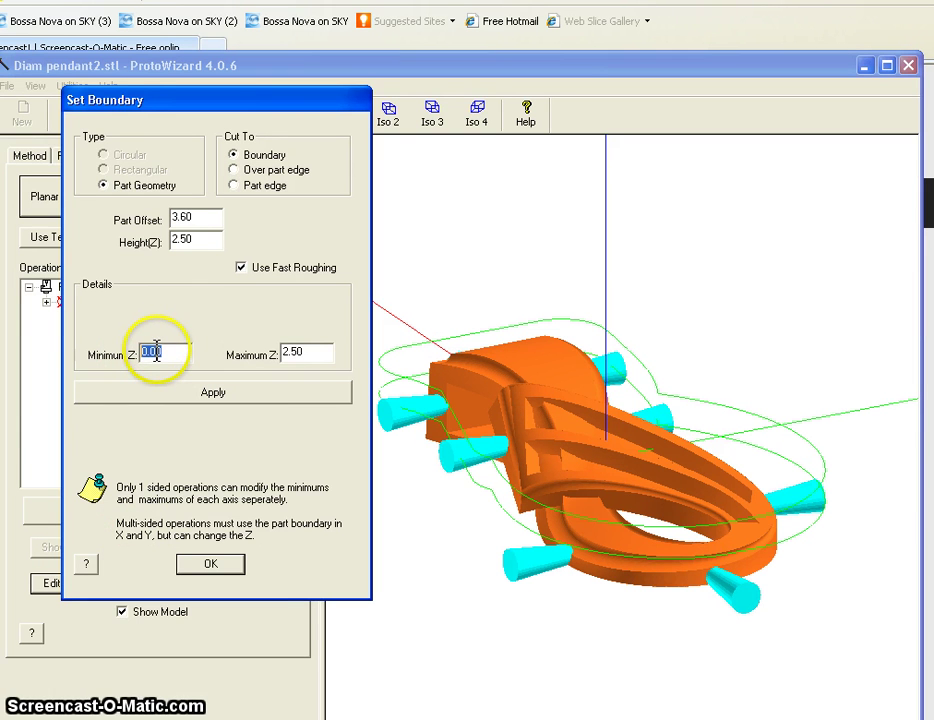
type("15")
left_click_drag(325, 354, 270, 360)
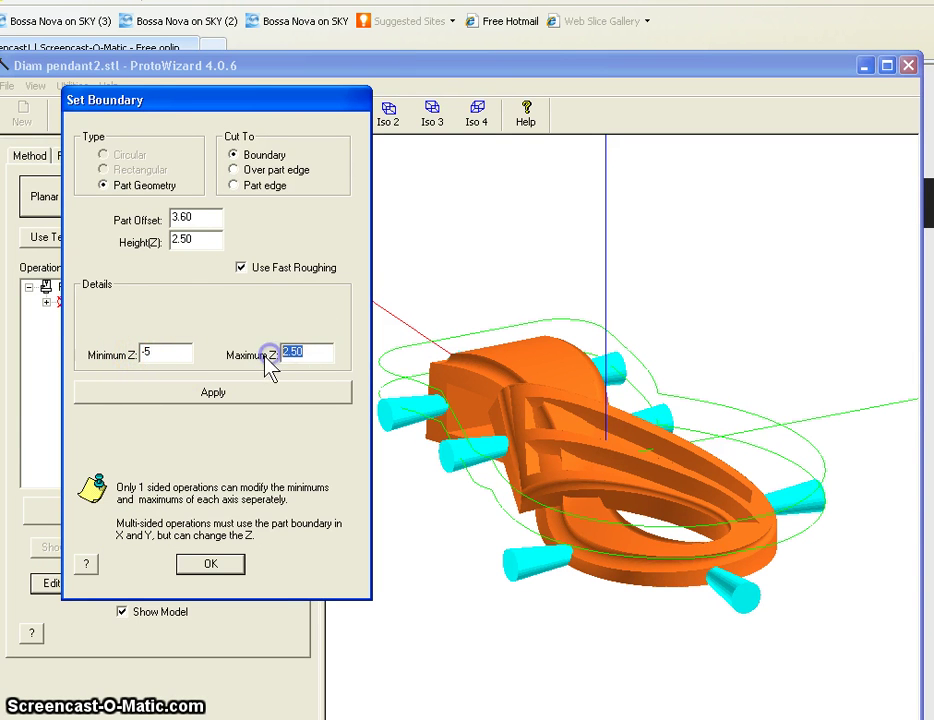
type("5")
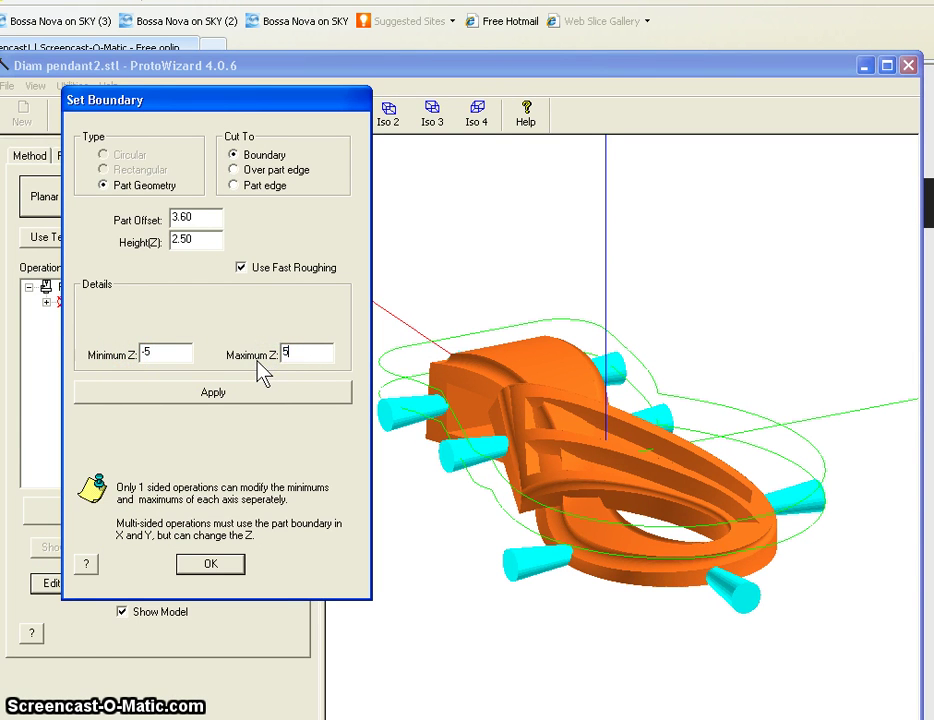
left_click(245, 392)
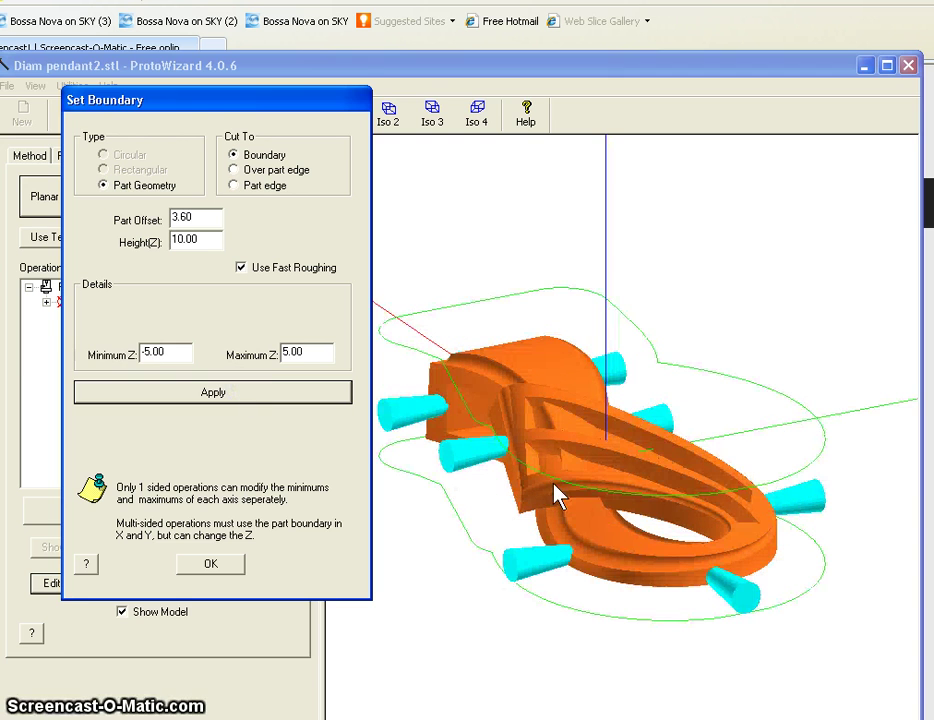
left_click(594, 540)
mouse_move(594, 540)
left_mouse_down()
mouse_move(567, 455)
mouse_move(565, 505)
mouse_move(552, 455)
mouse_move(558, 500)
mouse_move(538, 496)
mouse_move(753, 544)
mouse_move(622, 507)
left_mouse_up()
mouse_move(588, 443)
left_mouse_down()
mouse_move(874, 471)
mouse_move(477, 473)
mouse_move(604, 438)
left_mouse_up()
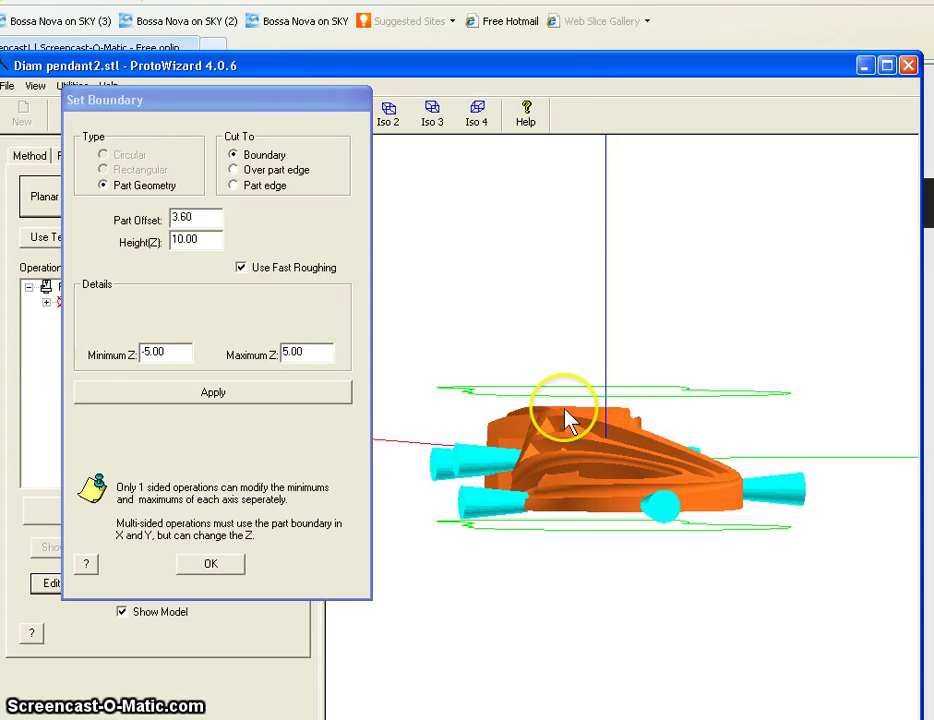
Step: Turn off fast roughing for the part boundary and apply and accept the boundary settings
left_click(242, 267)
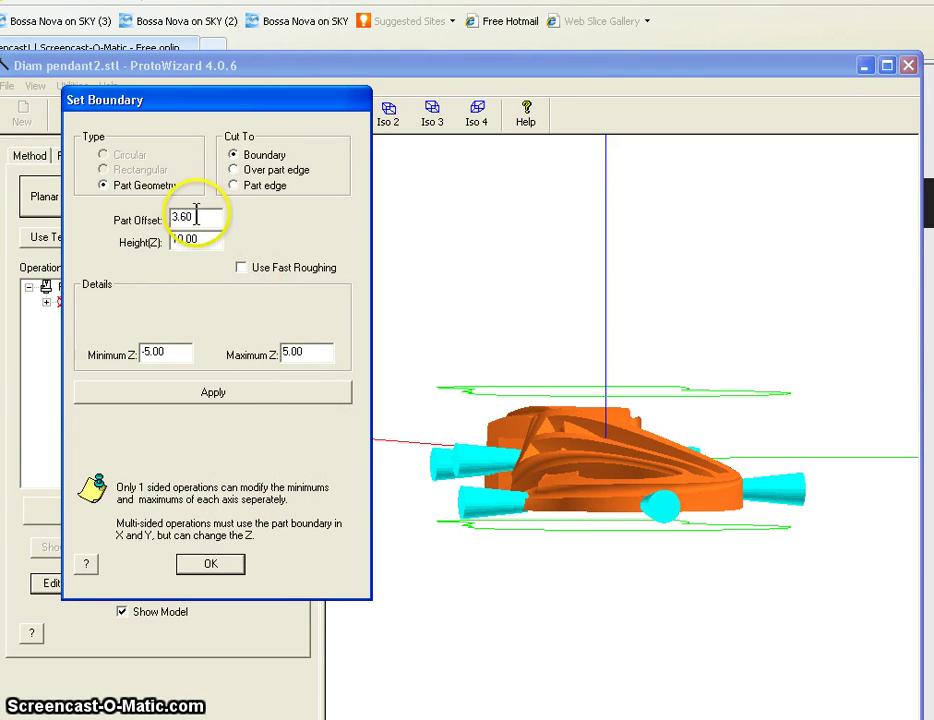
left_click(610, 478)
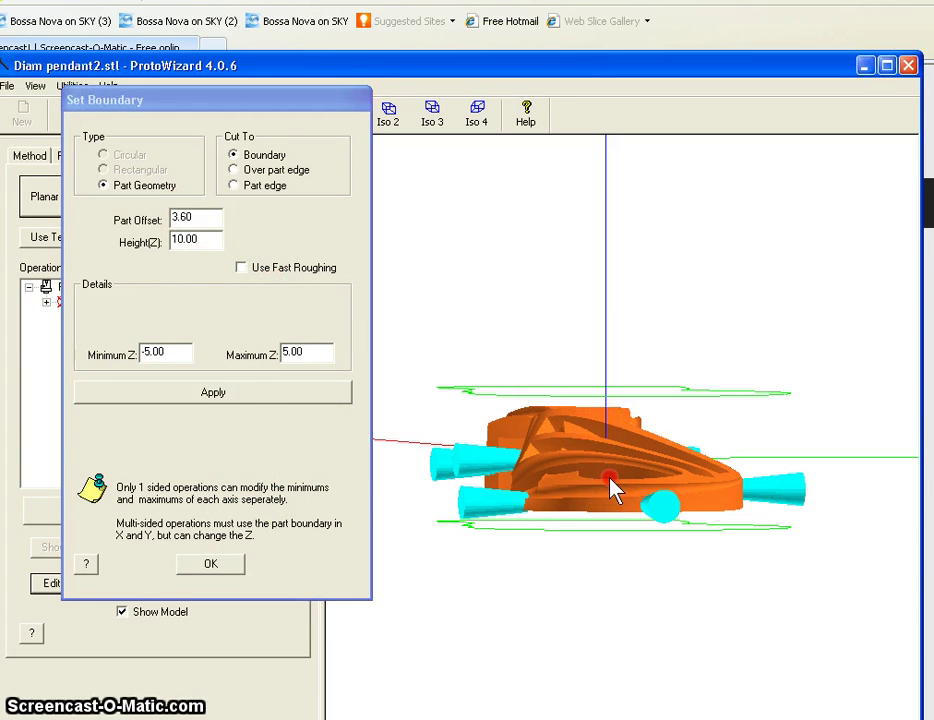
left_click_drag(613, 490, 611, 605)
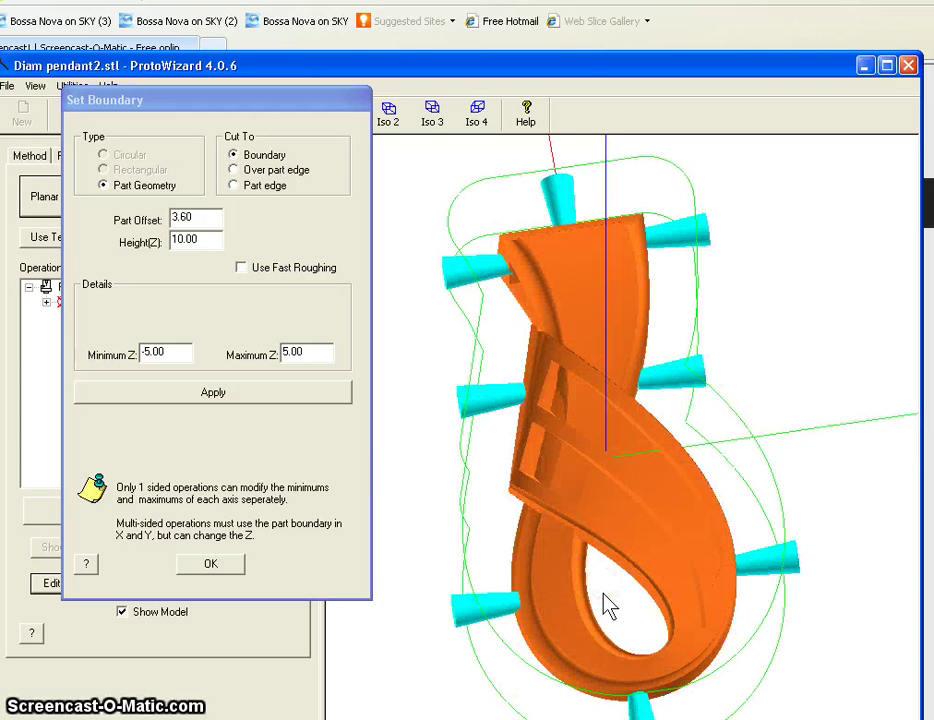
left_click_drag(452, 452, 500, 478)
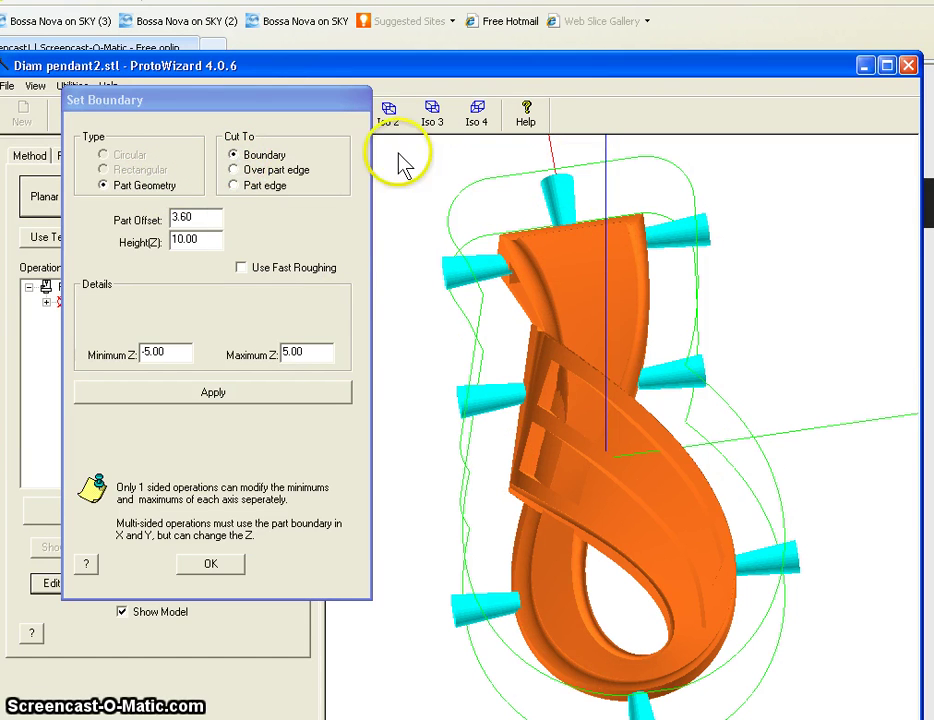
left_click(226, 395)
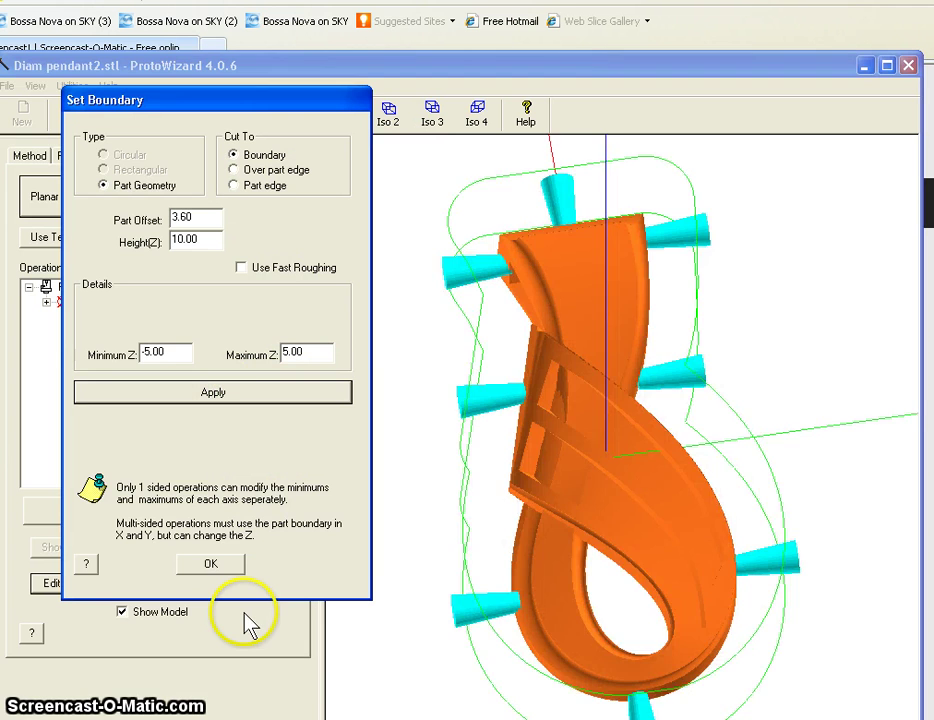
left_click(226, 565)
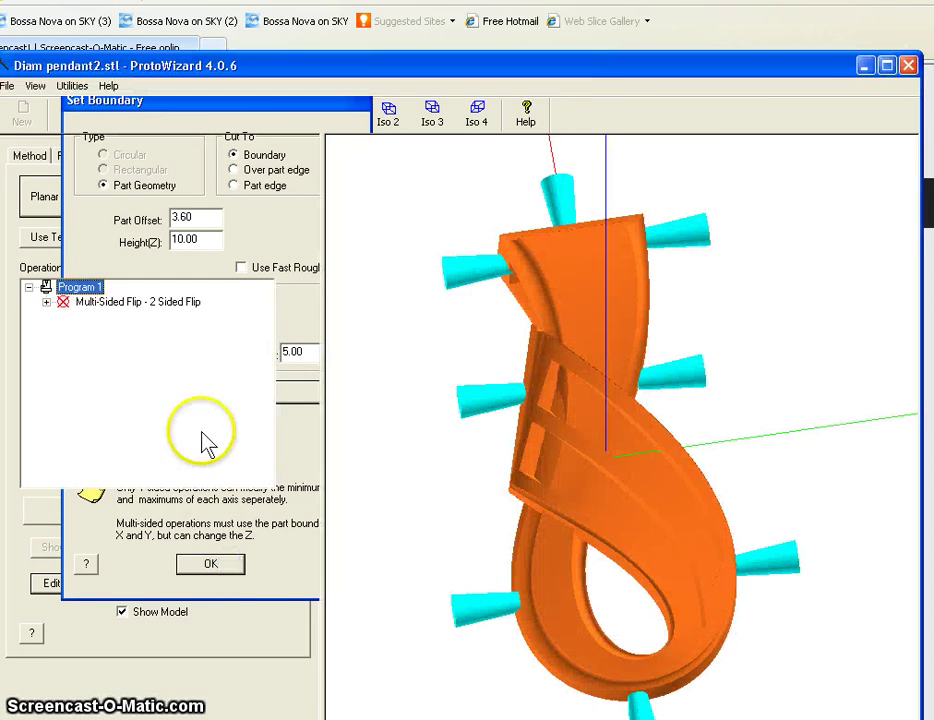
Step: Calculate the toolpath for the Multi-Sided Flip - 2 Sided Flip operation
left_click(163, 302)
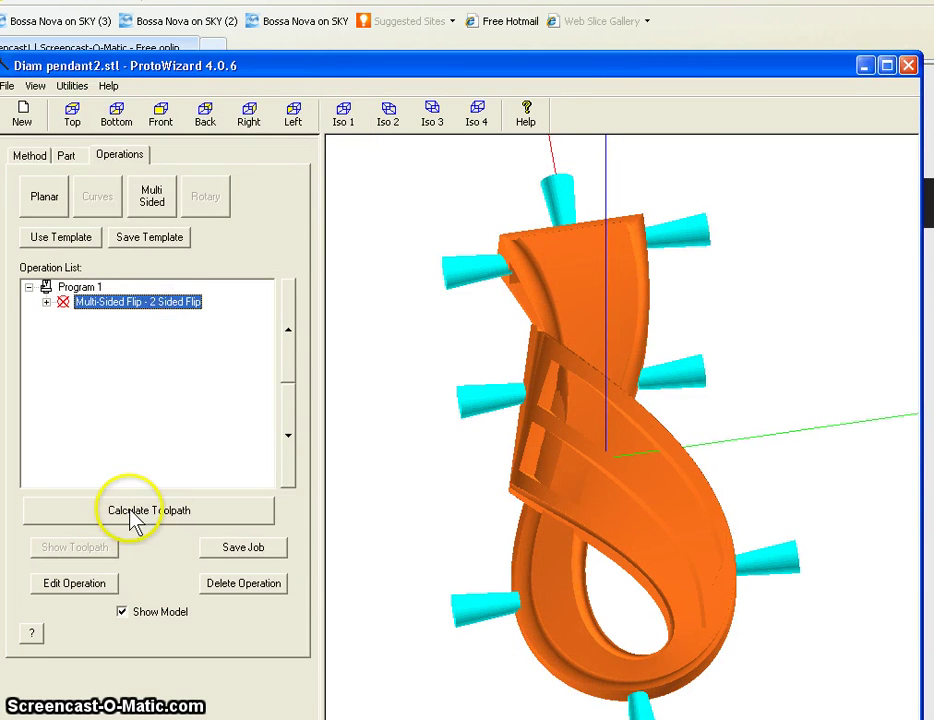
left_click(133, 511)
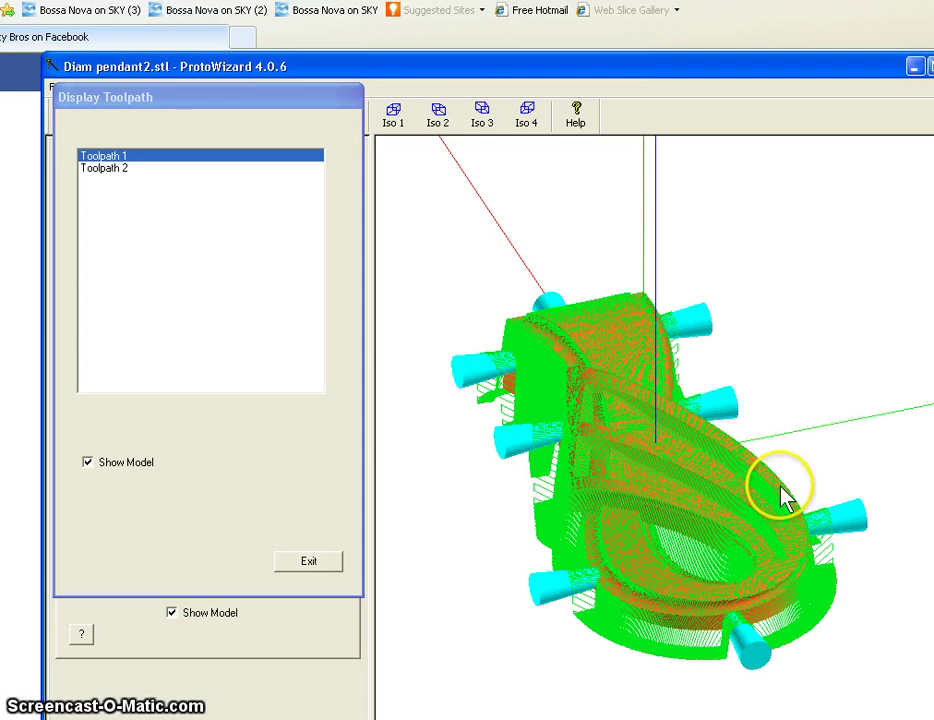
Step: Examine Toolpath 1 around the pendant and supports from several angles, with the model both shown and hidden
left_click_drag(793, 480, 793, 480)
left_click_drag(712, 497, 662, 504)
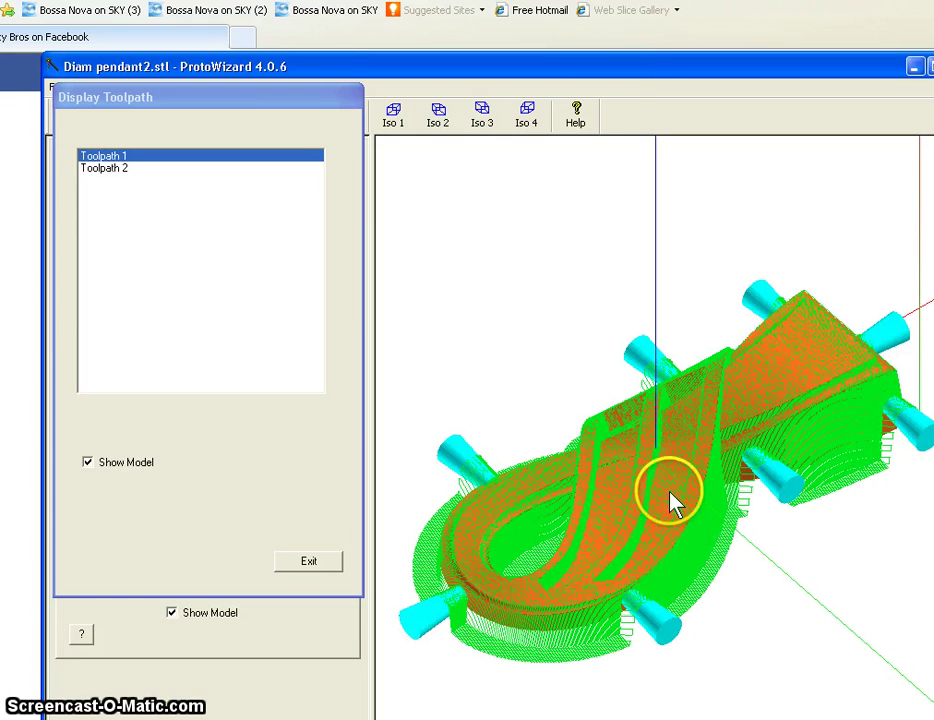
left_click_drag(712, 545, 642, 553)
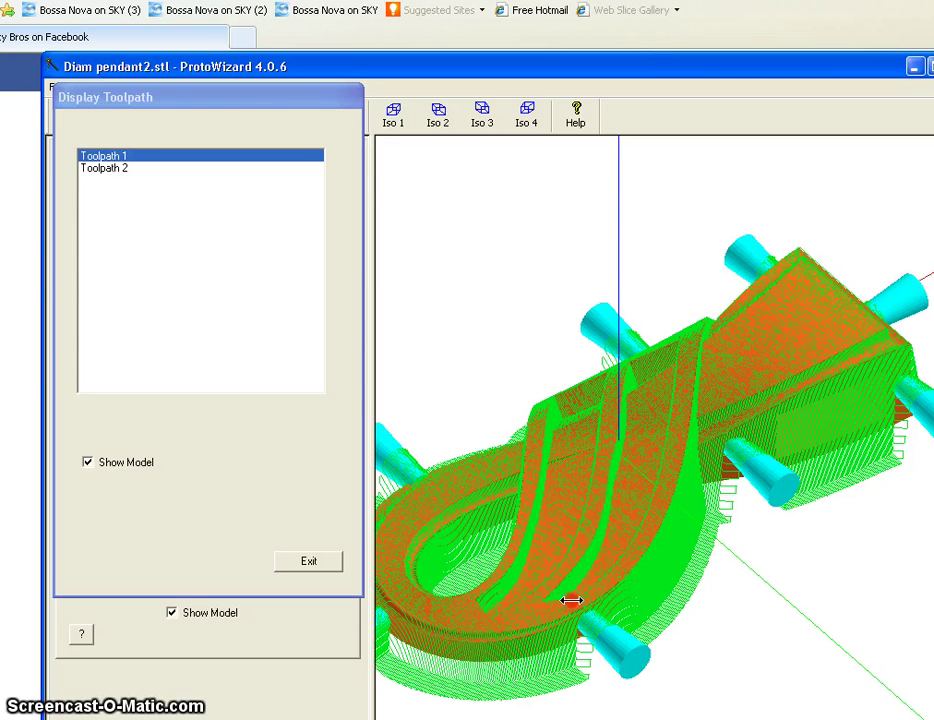
left_click_drag(571, 600, 571, 600)
left_click_drag(742, 535, 794, 505)
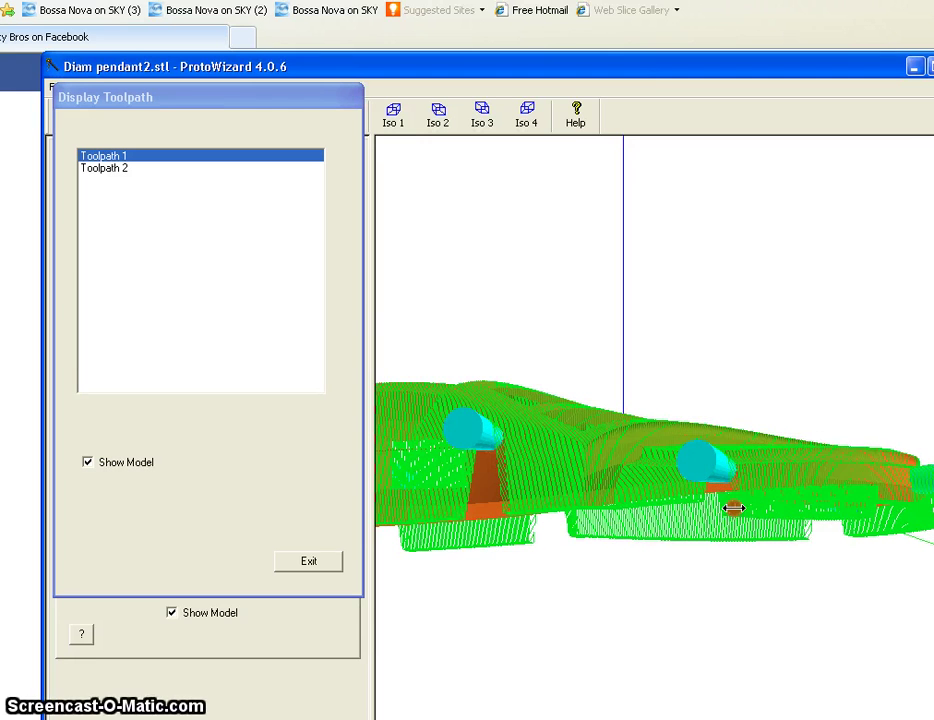
left_click_drag(742, 503, 738, 537)
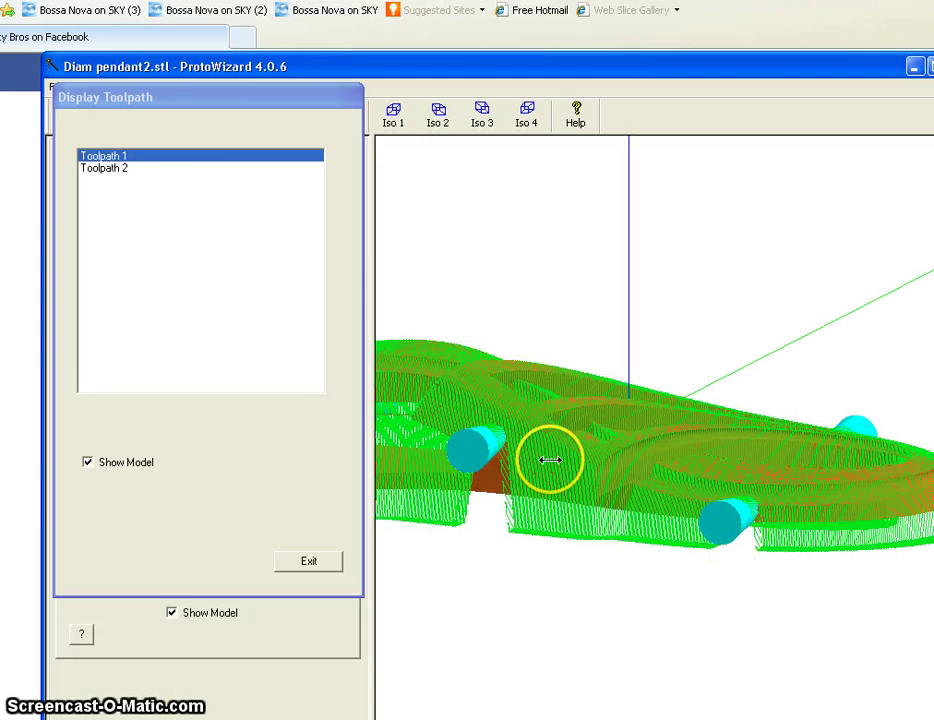
left_click(170, 610)
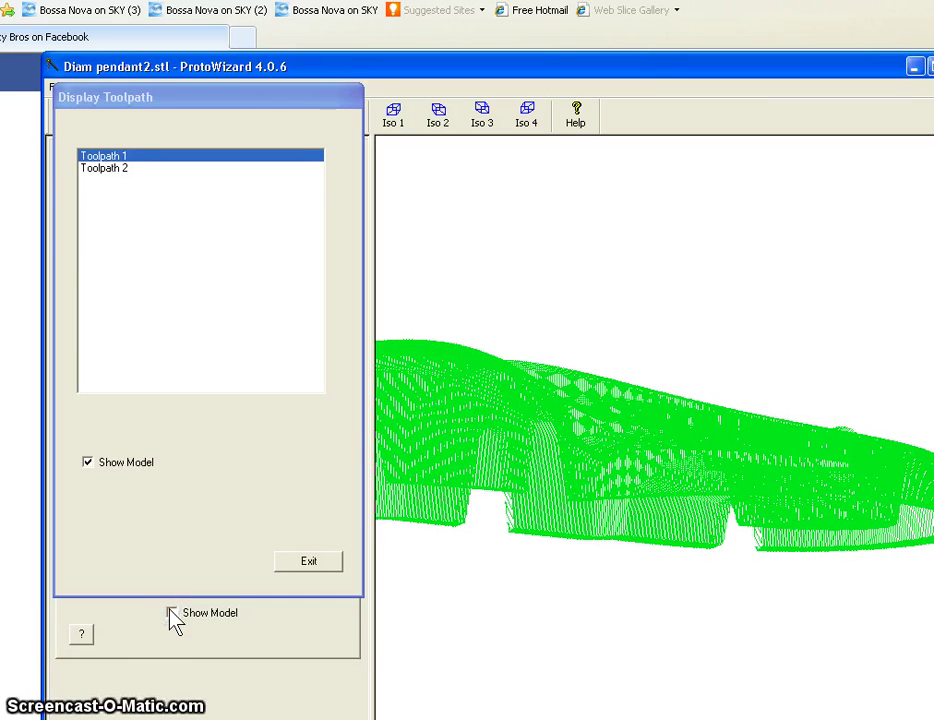
left_click(170, 610)
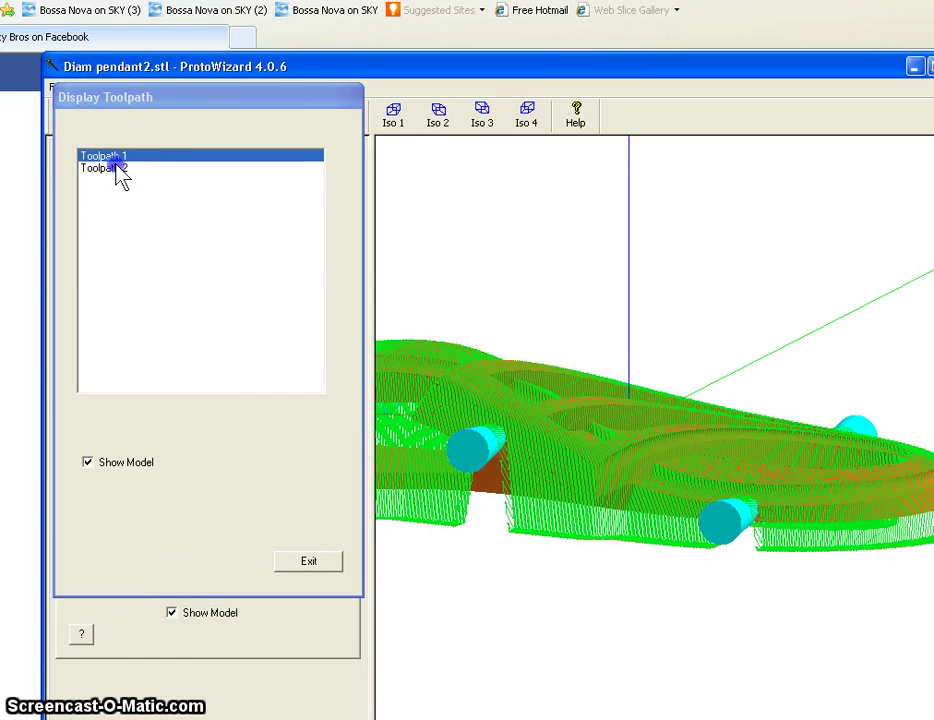
Step: Display Toolpath 2 and examine its coverage of the pendant's underside and supports from several angles
left_click(118, 169)
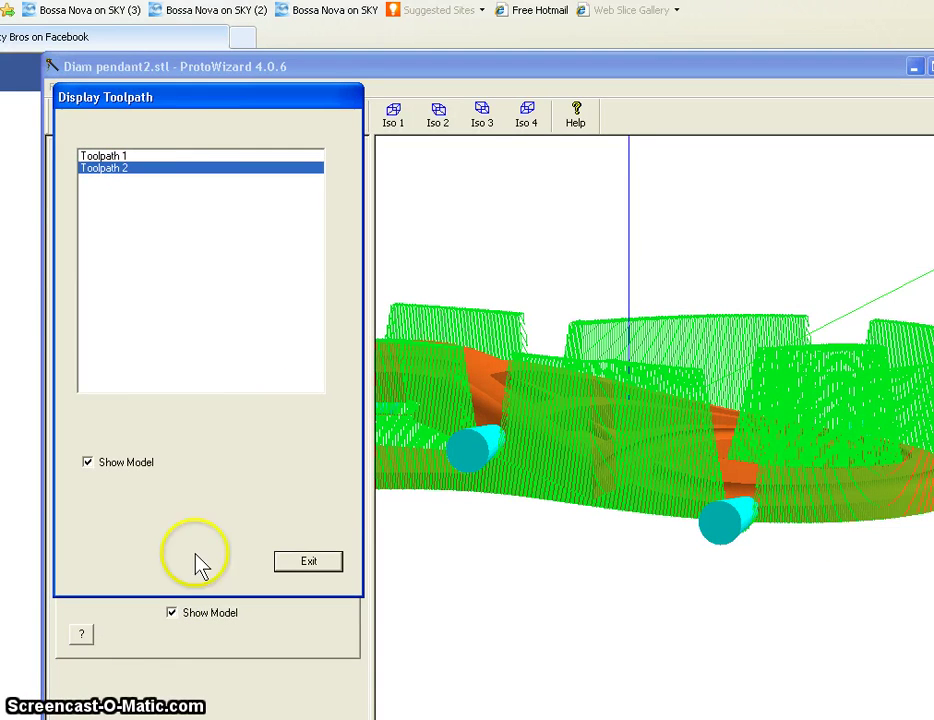
left_click(612, 479)
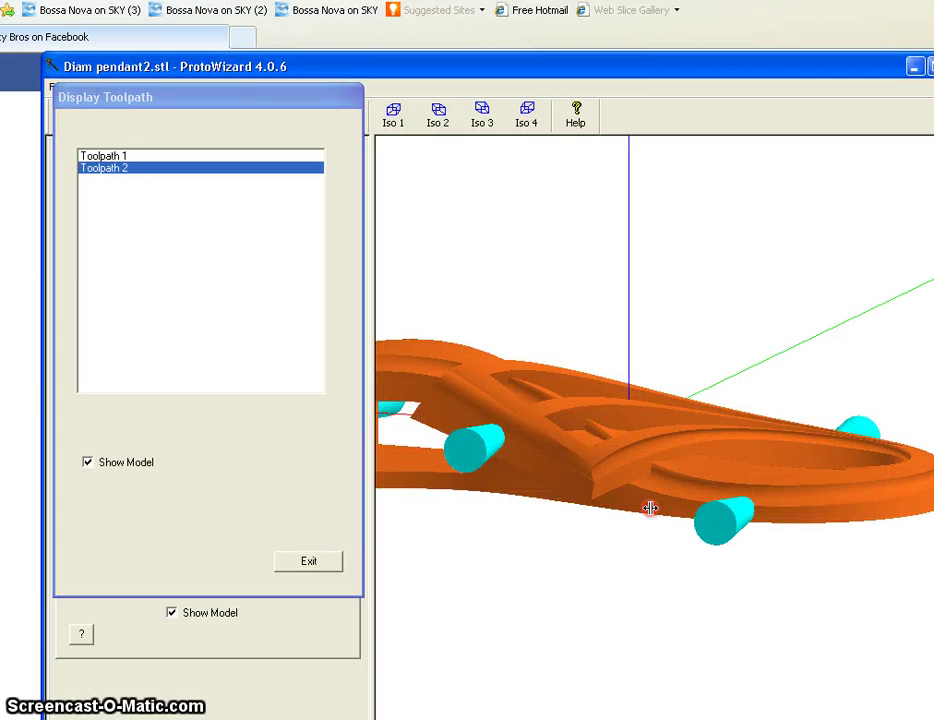
left_click_drag(650, 508, 650, 507)
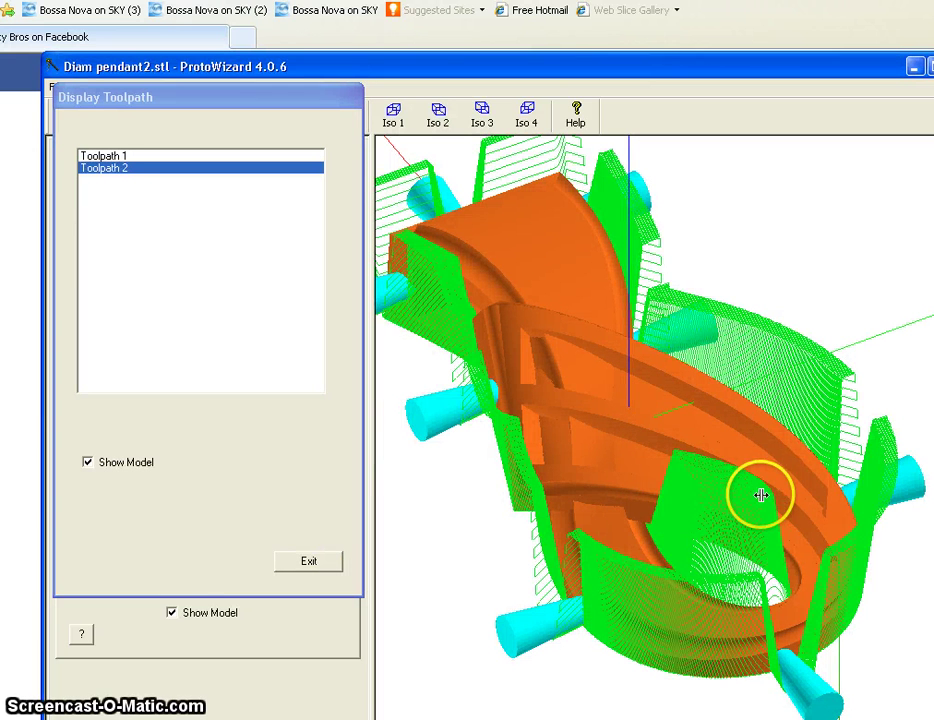
left_click(809, 484)
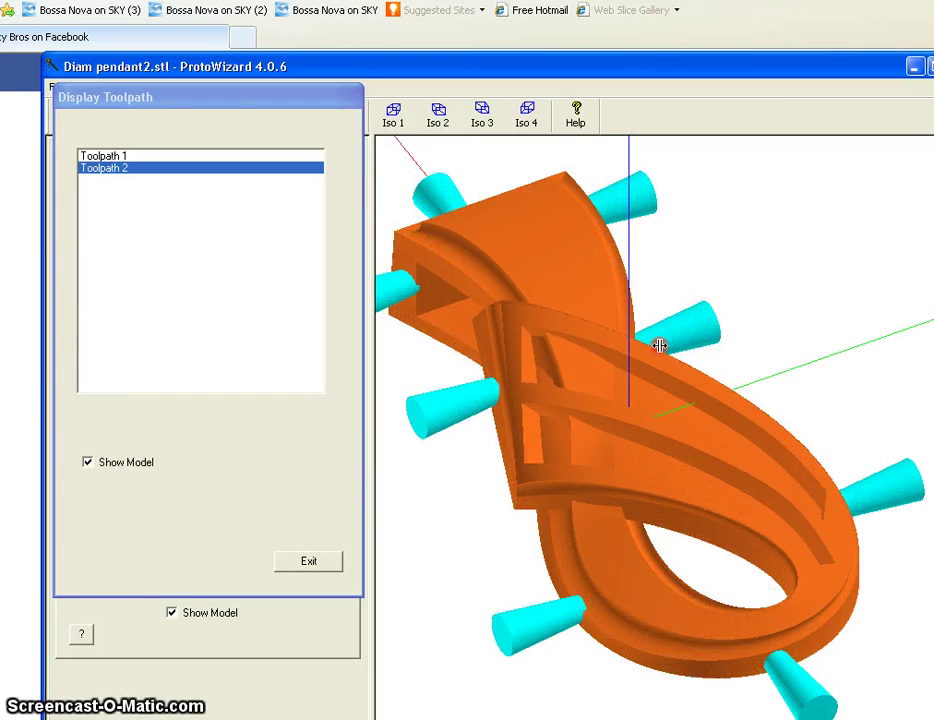
left_click_drag(659, 345, 659, 344)
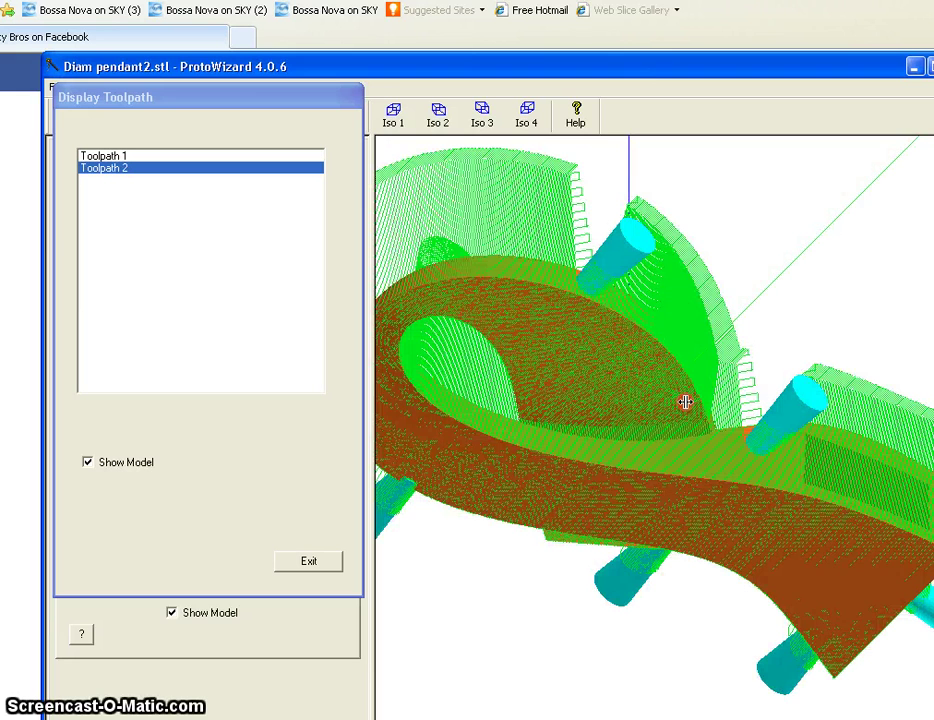
left_click_drag(685, 402, 685, 403)
left_click_drag(651, 491, 626, 462)
left_click(728, 476)
left_click_drag(789, 477, 815, 519)
left_click(790, 489)
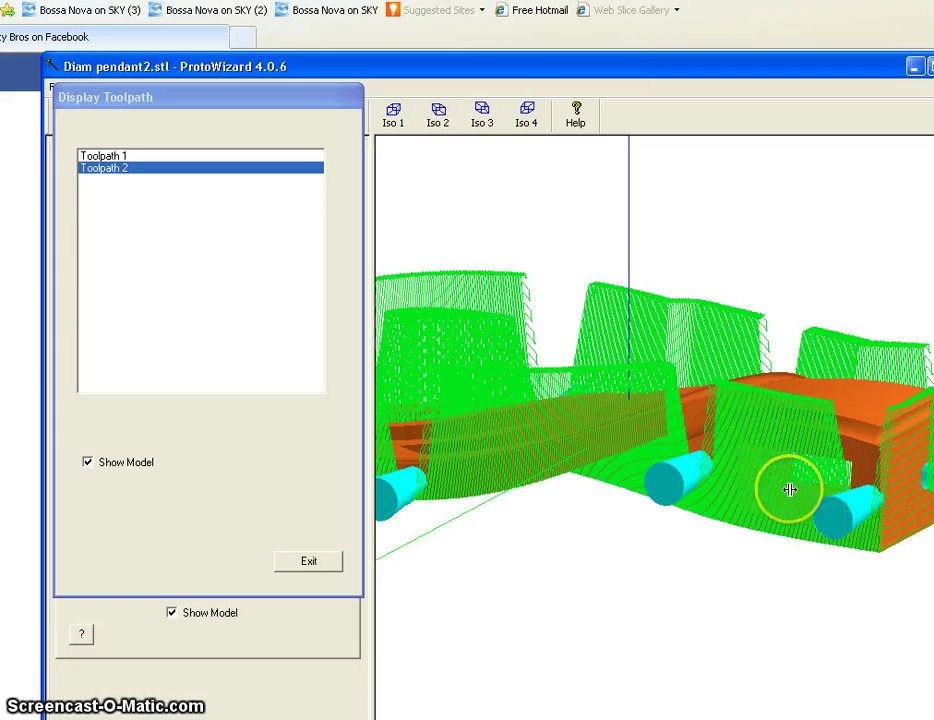